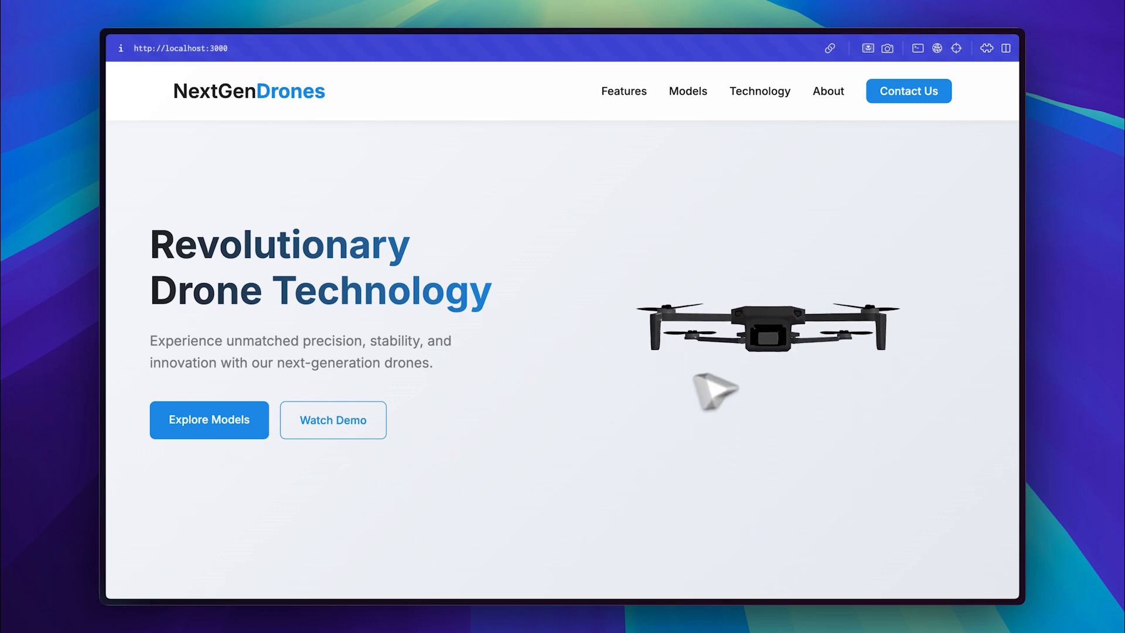
- Rotate the hero drone model through an angled view to a new orientation
drag(802, 348, 732, 380)
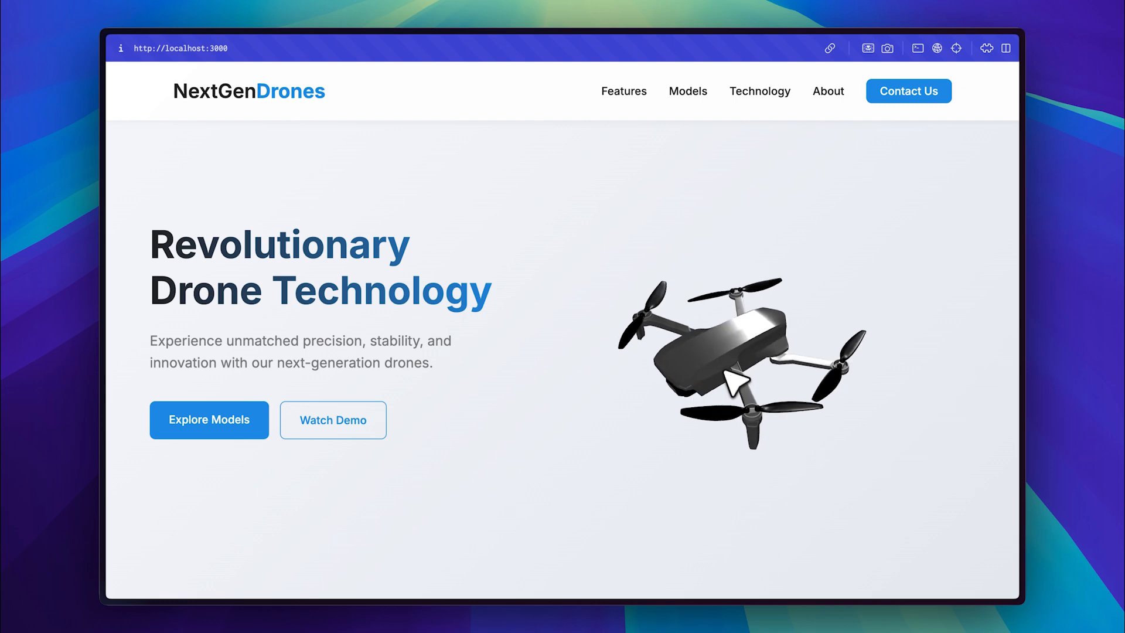
drag(732, 379, 739, 357)
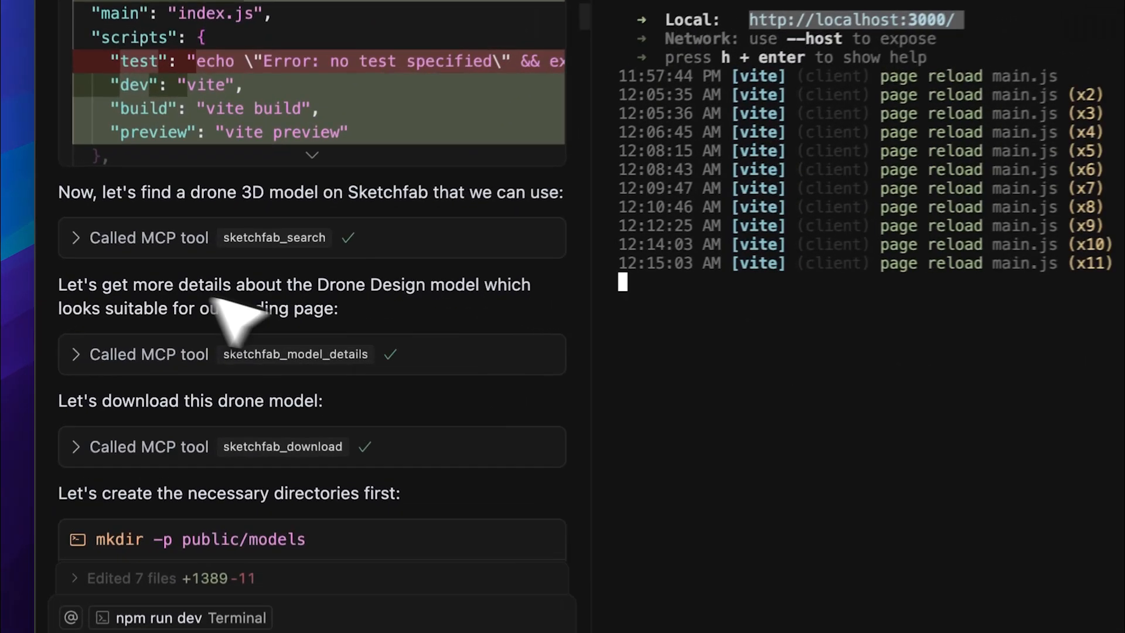
click(88, 237)
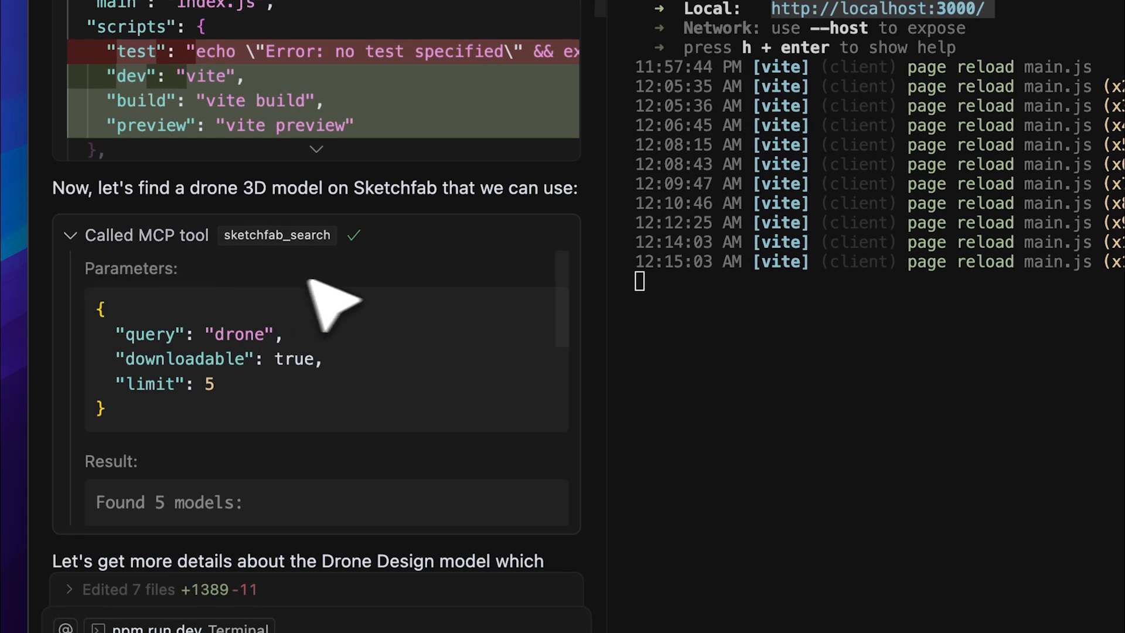
scroll(382, 374, down, 4)
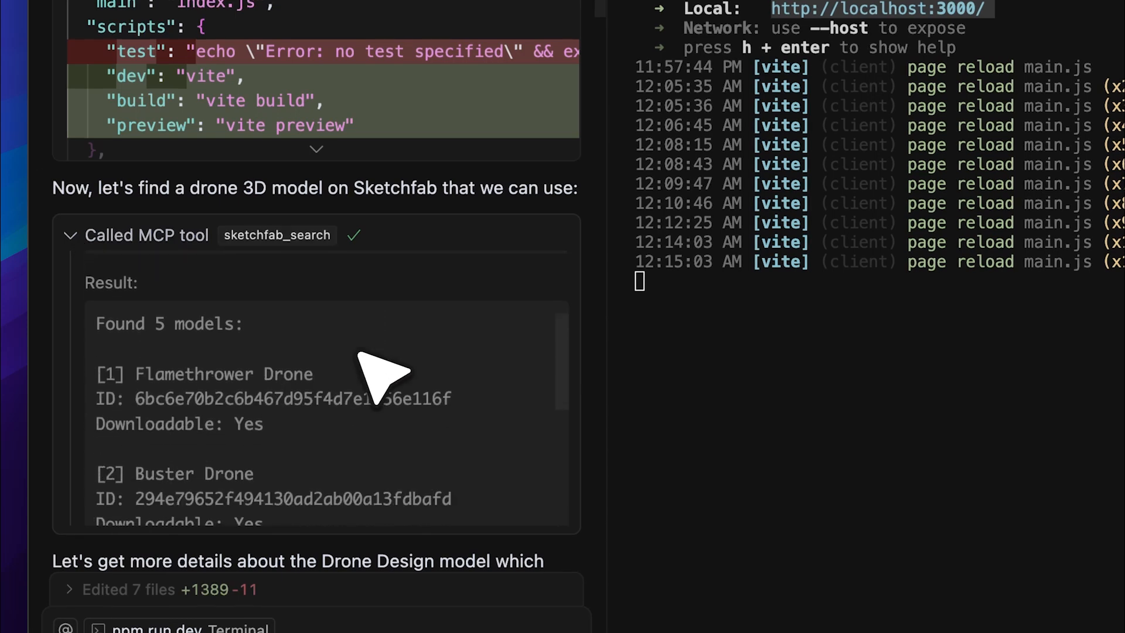
scroll(382, 373, down, 3)
scroll(382, 373, down, 3)
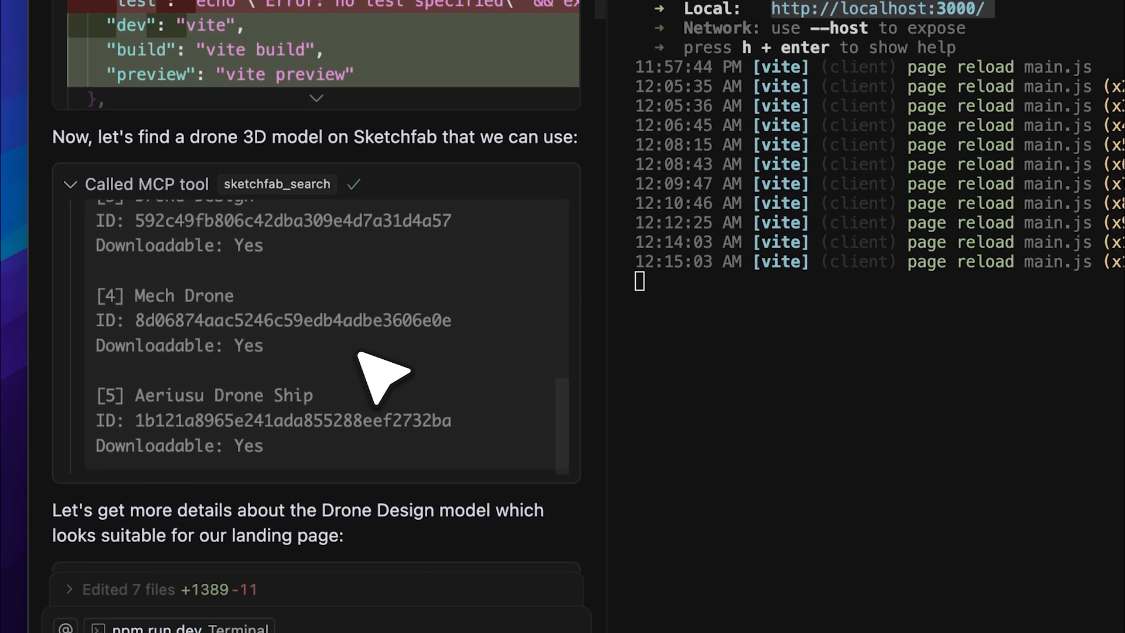
click(71, 184)
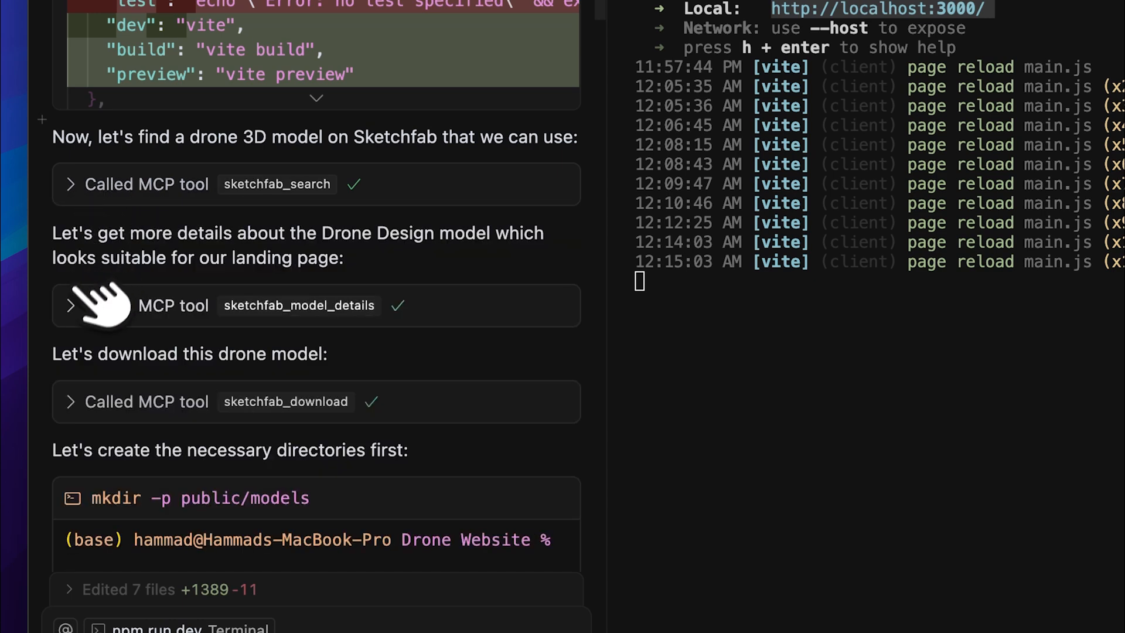
click(71, 305)
scroll(303, 351, down, 3)
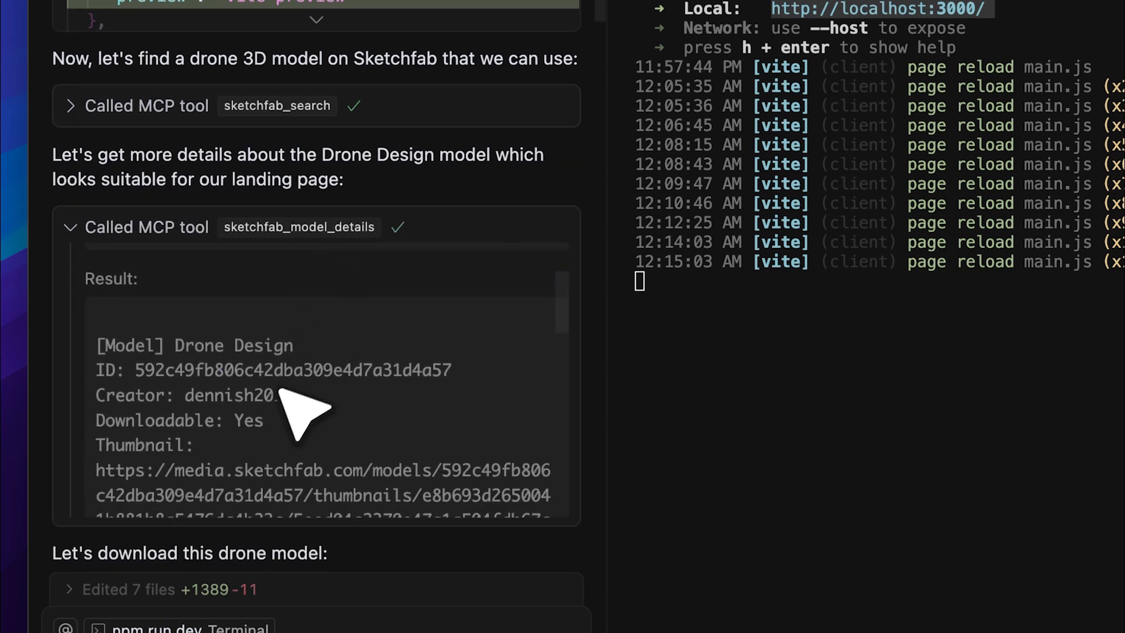
scroll(304, 408, up, 2)
scroll(303, 466, down, 4)
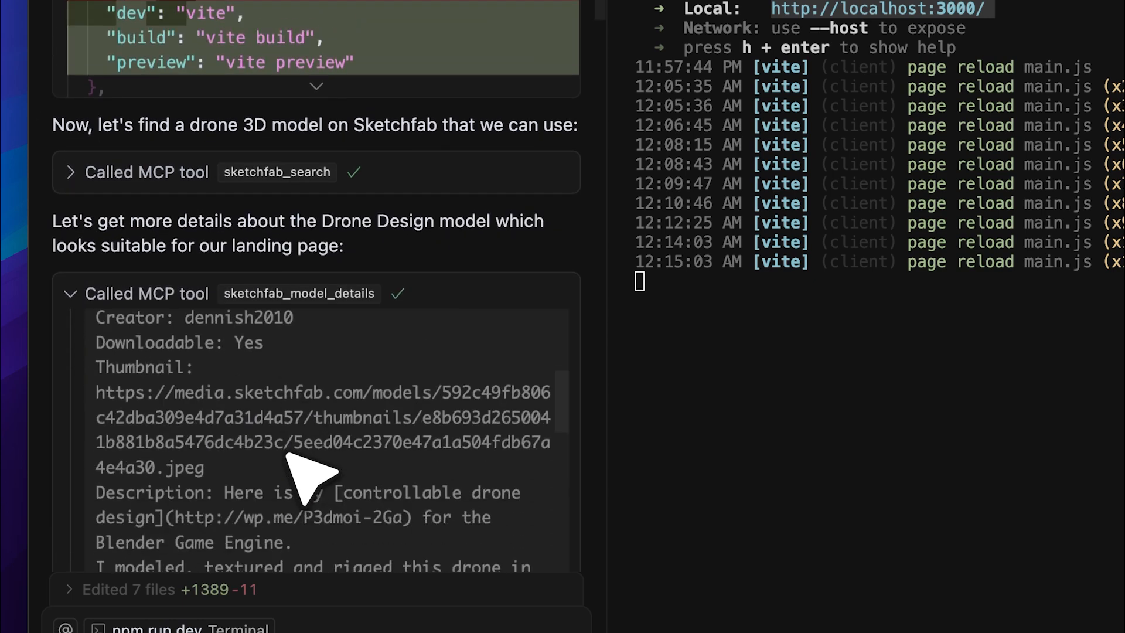
scroll(303, 474, down, 4)
scroll(299, 470, down, 3)
scroll(295, 466, down, 2)
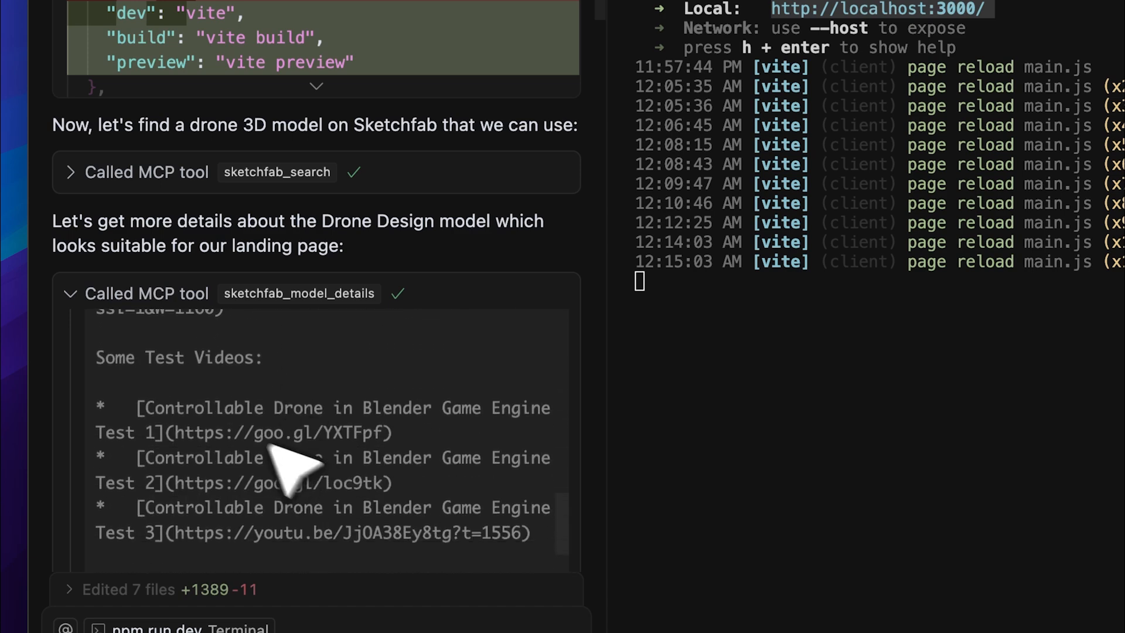
click(105, 293)
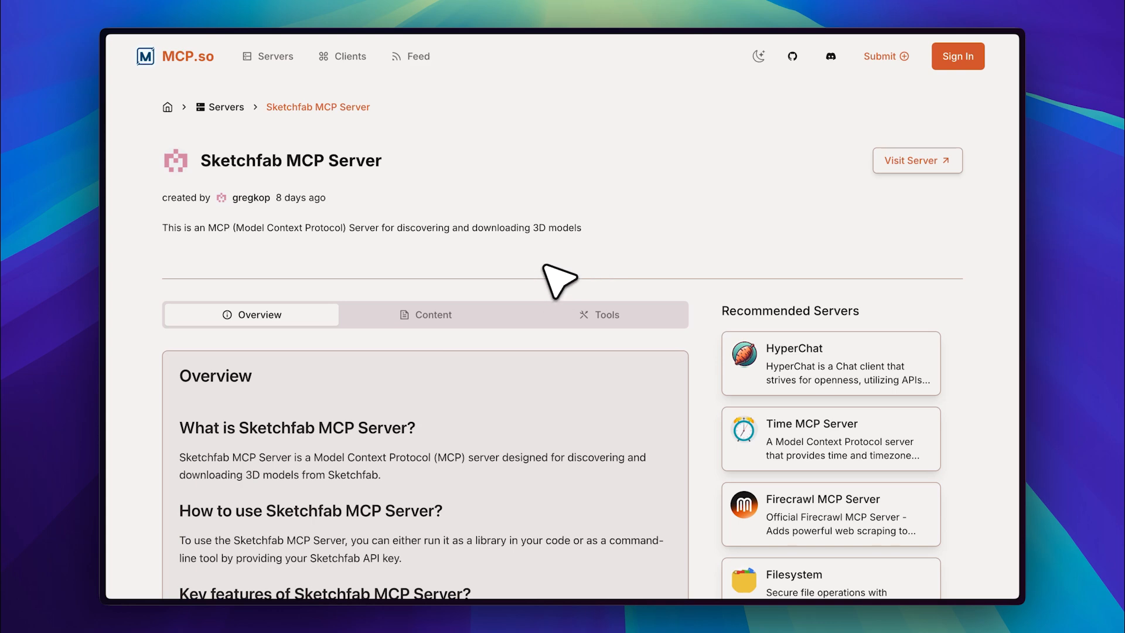
scroll(560, 281, down, 3)
scroll(560, 280, down, 3)
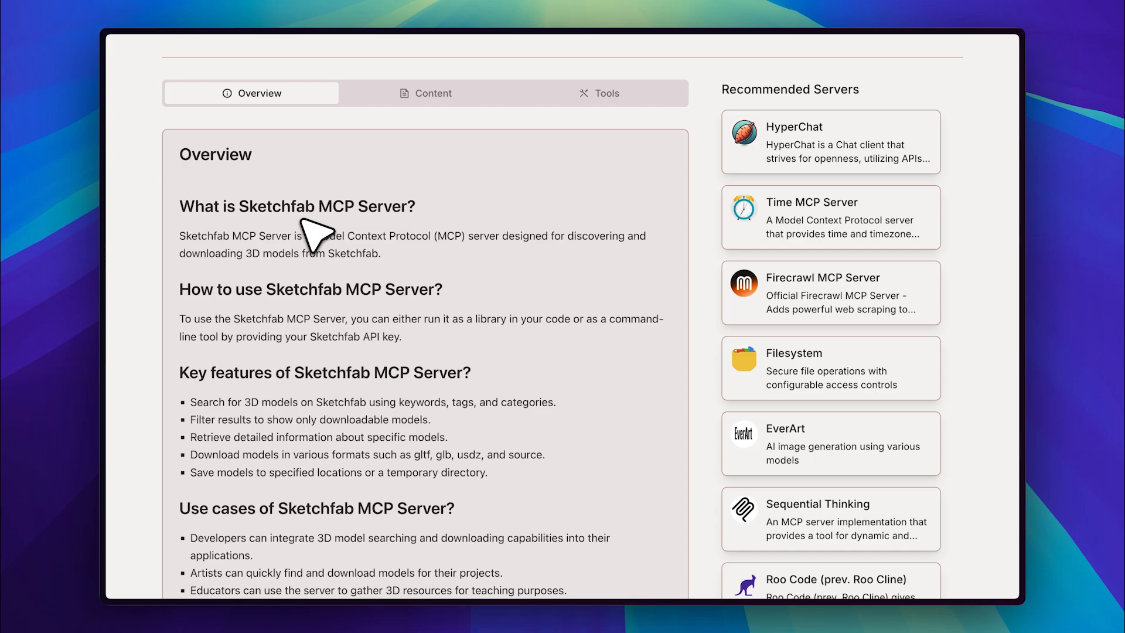
scroll(317, 232, down, 2)
scroll(317, 233, down, 3)
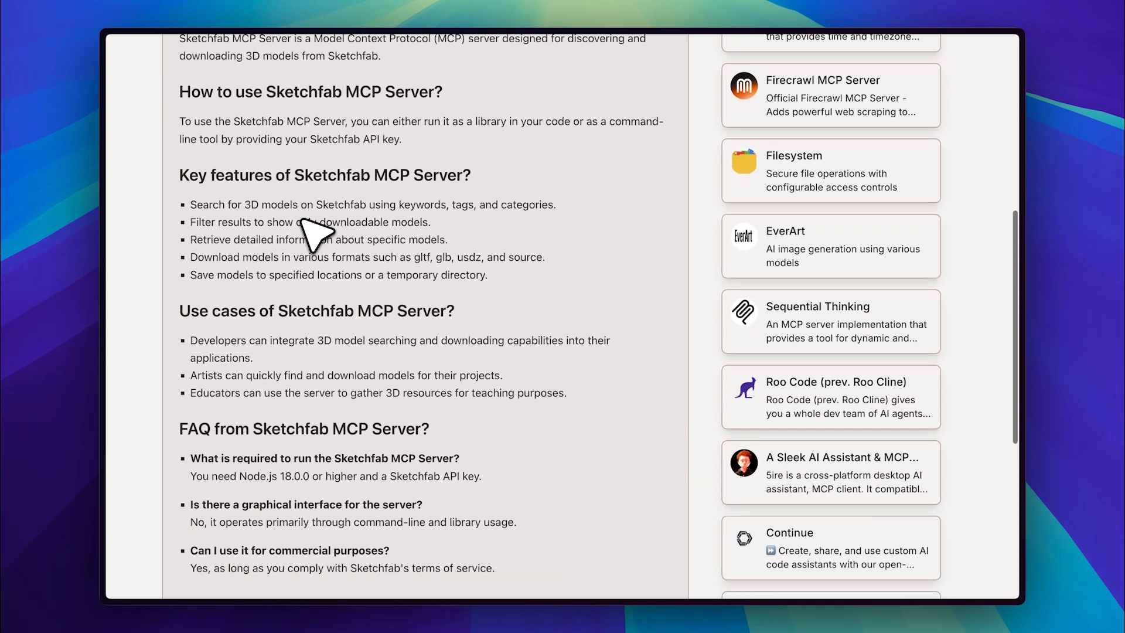
scroll(316, 233, down, 4)
scroll(317, 233, up, 4)
scroll(317, 233, up, 5)
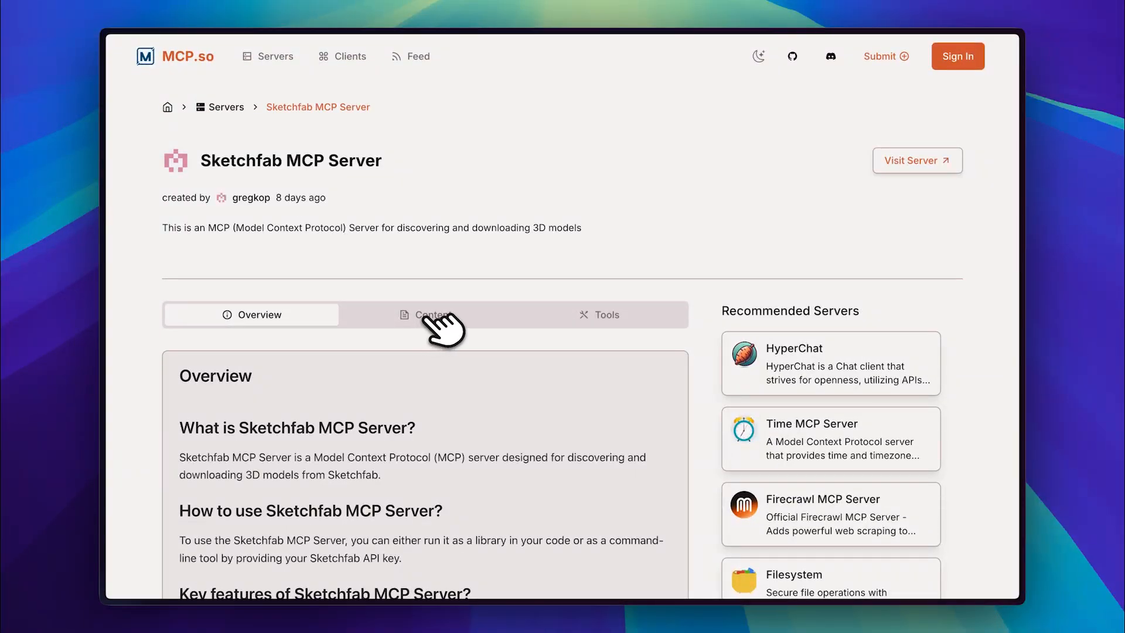
- View the Sketchfab server's full README, then its GitHub repository's clone options
click(434, 319)
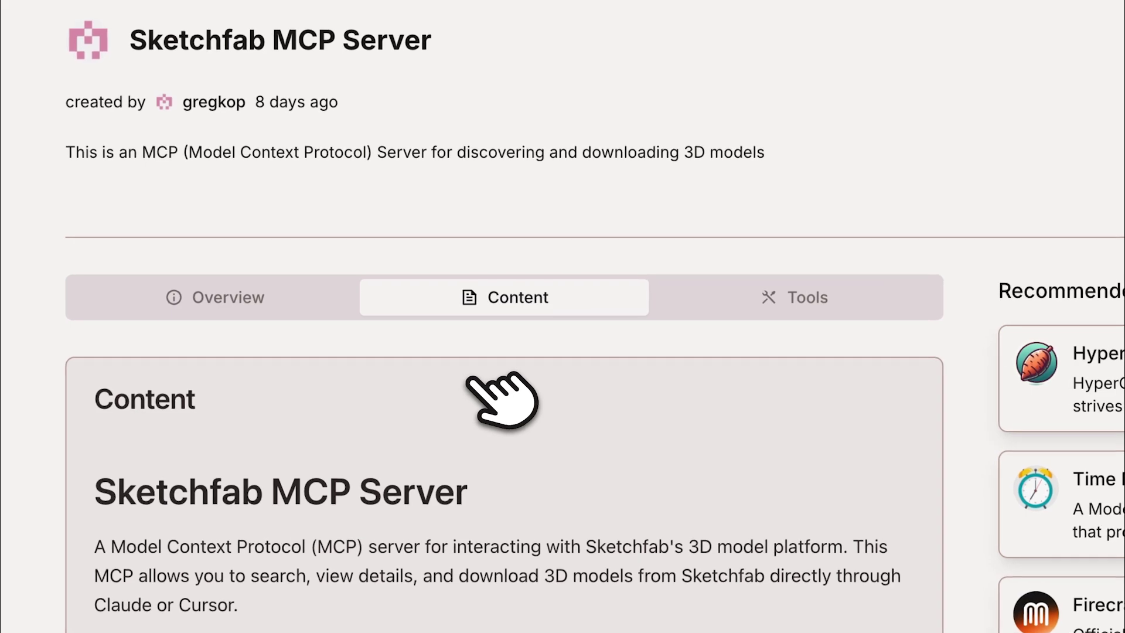
scroll(499, 397, down, 4)
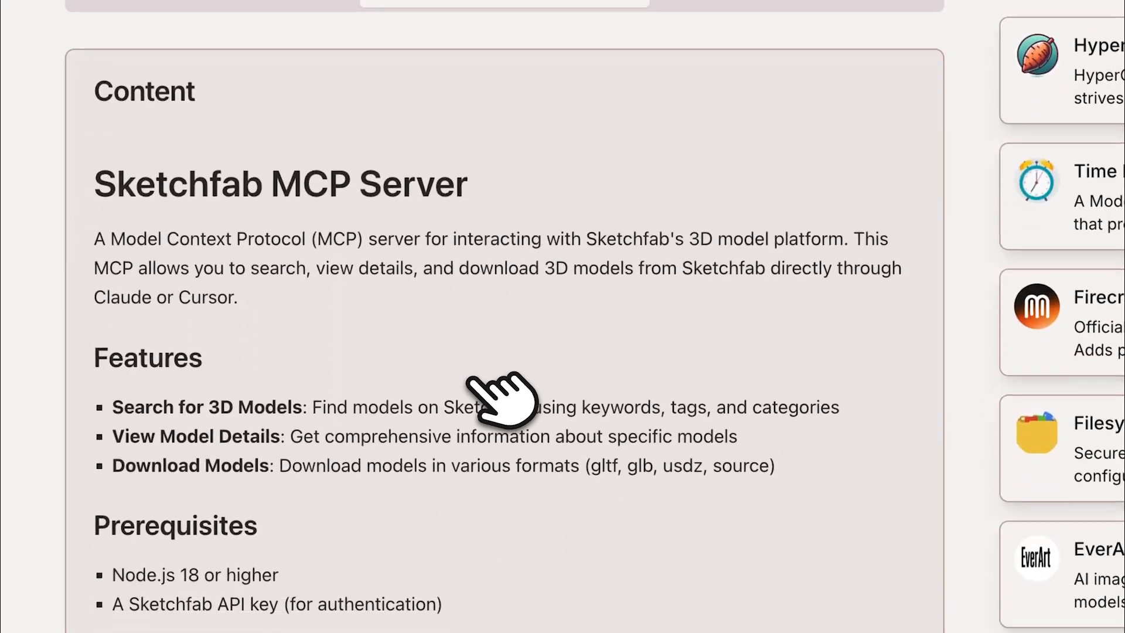
scroll(498, 397, down, 4)
scroll(498, 397, down, 1)
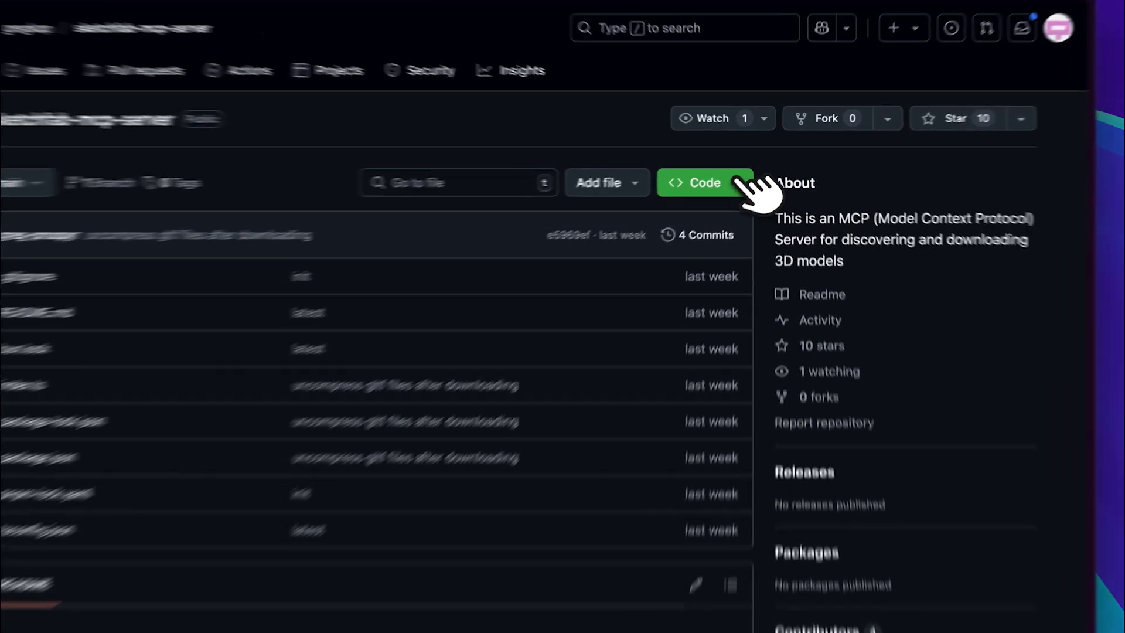
click(706, 182)
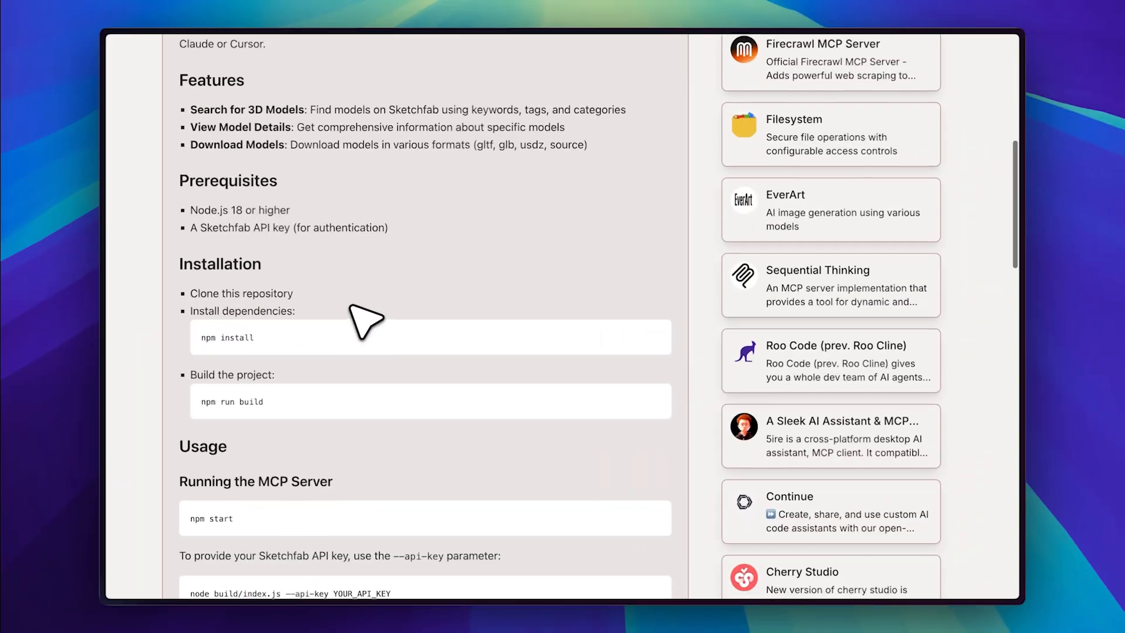
scroll(372, 319, down, 1)
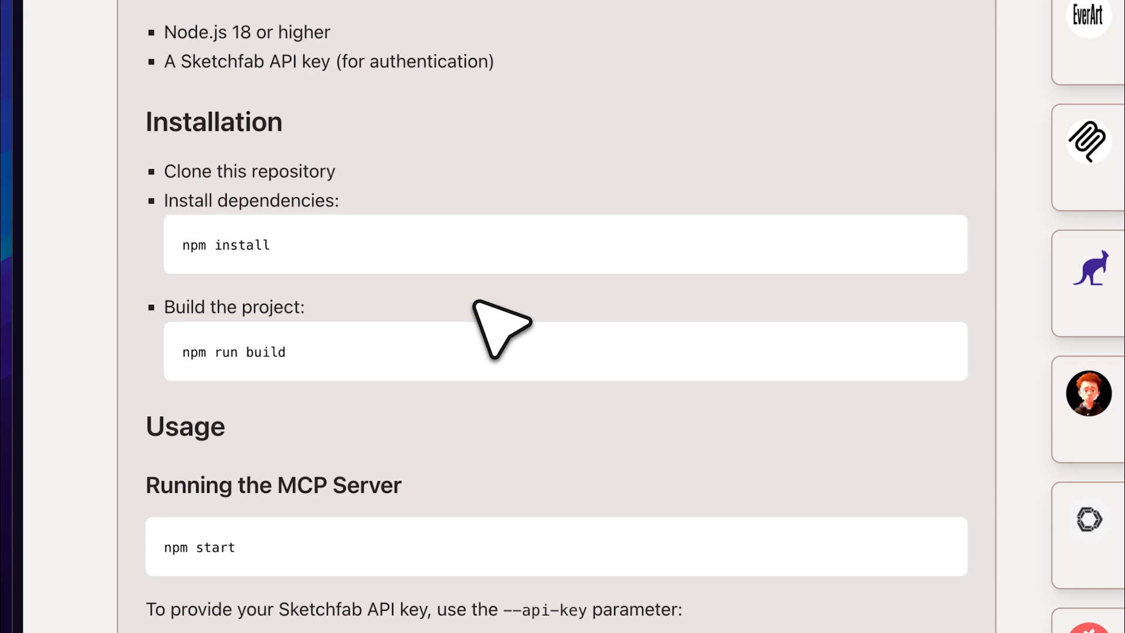
scroll(474, 301, down, 2)
scroll(475, 300, down, 2)
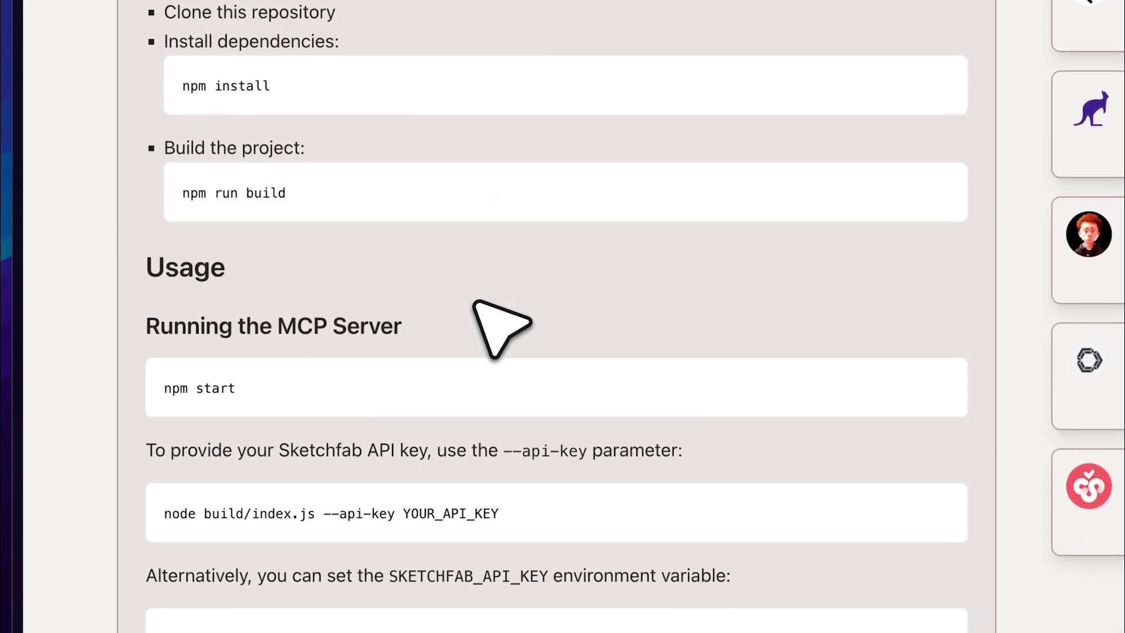
scroll(501, 326, down, 1)
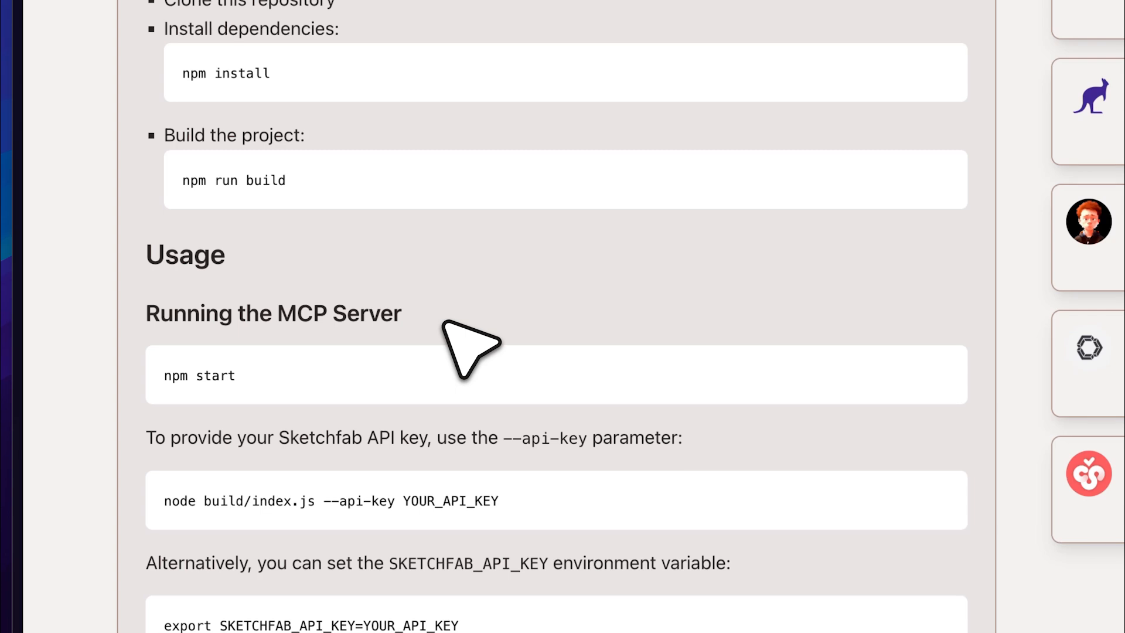
scroll(470, 347, down, 5)
scroll(470, 348, down, 5)
scroll(471, 347, down, 3)
scroll(471, 347, down, 3)
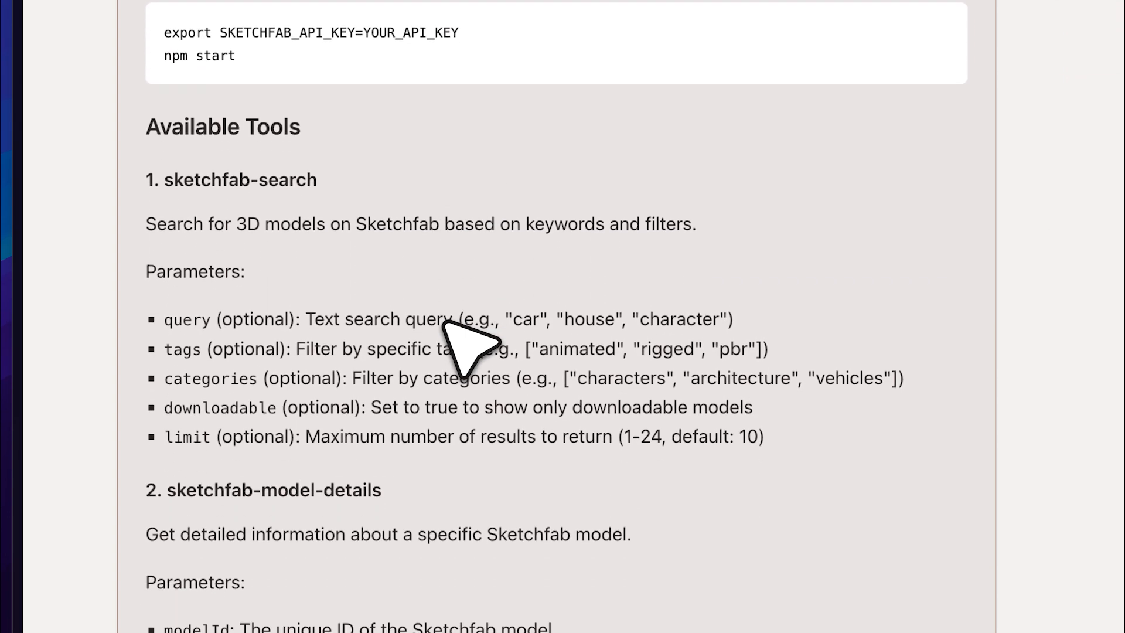
scroll(470, 347, down, 2)
scroll(470, 347, down, 5)
scroll(470, 347, down, 4)
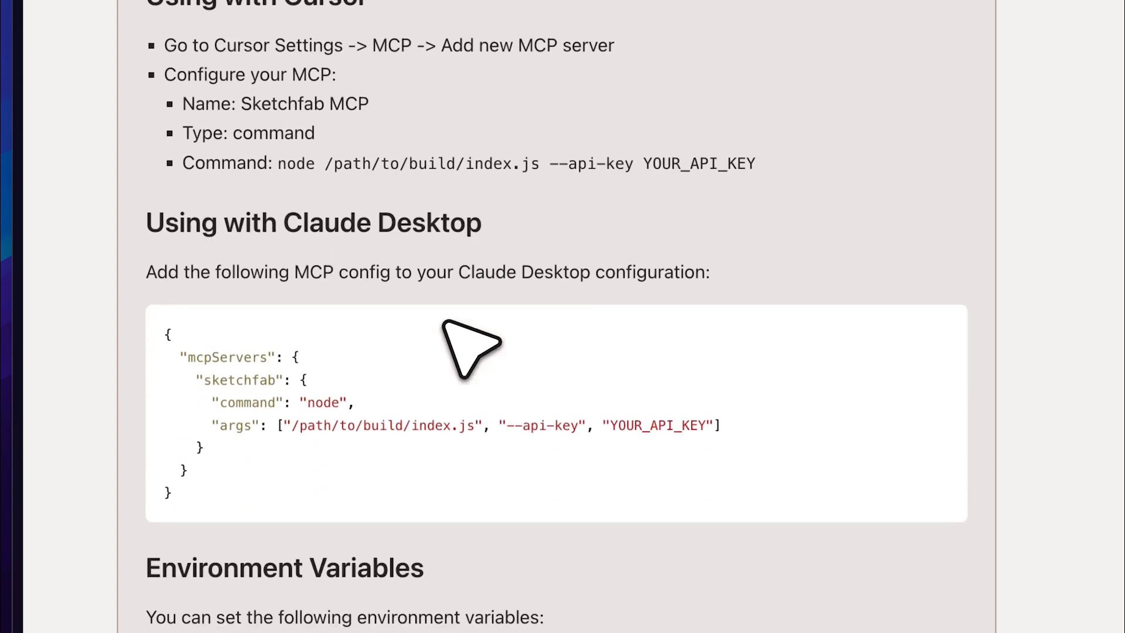
scroll(470, 347, down, 2)
scroll(471, 348, down, 1)
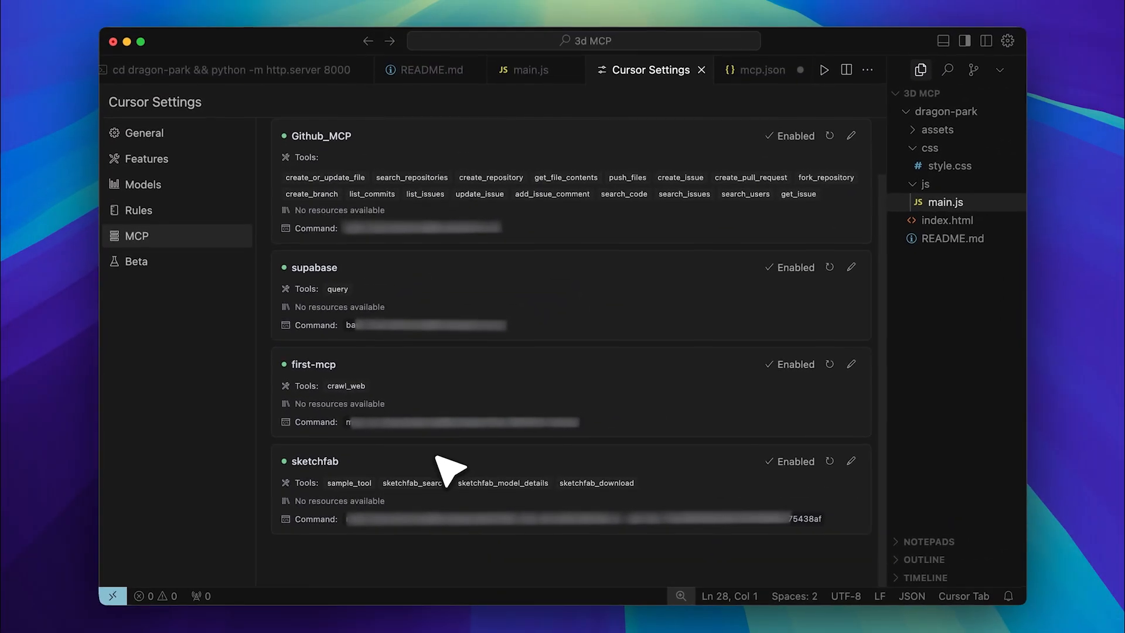
- Edit mcp.json from the sketchfab entry and save the node command configuration
click(851, 460)
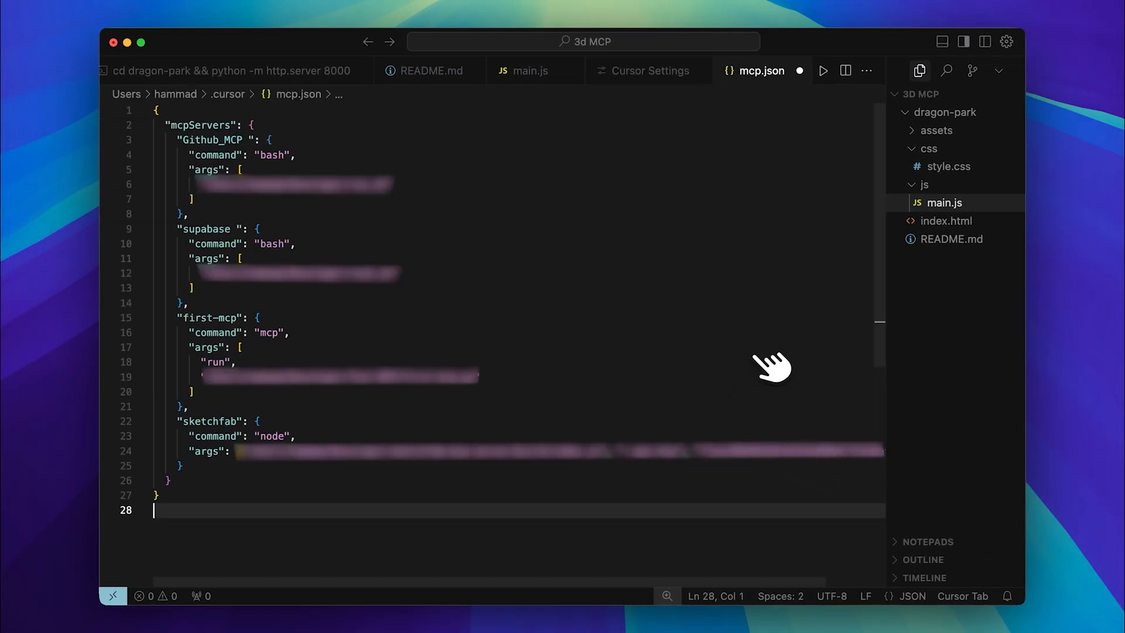
key(ctrl+s)
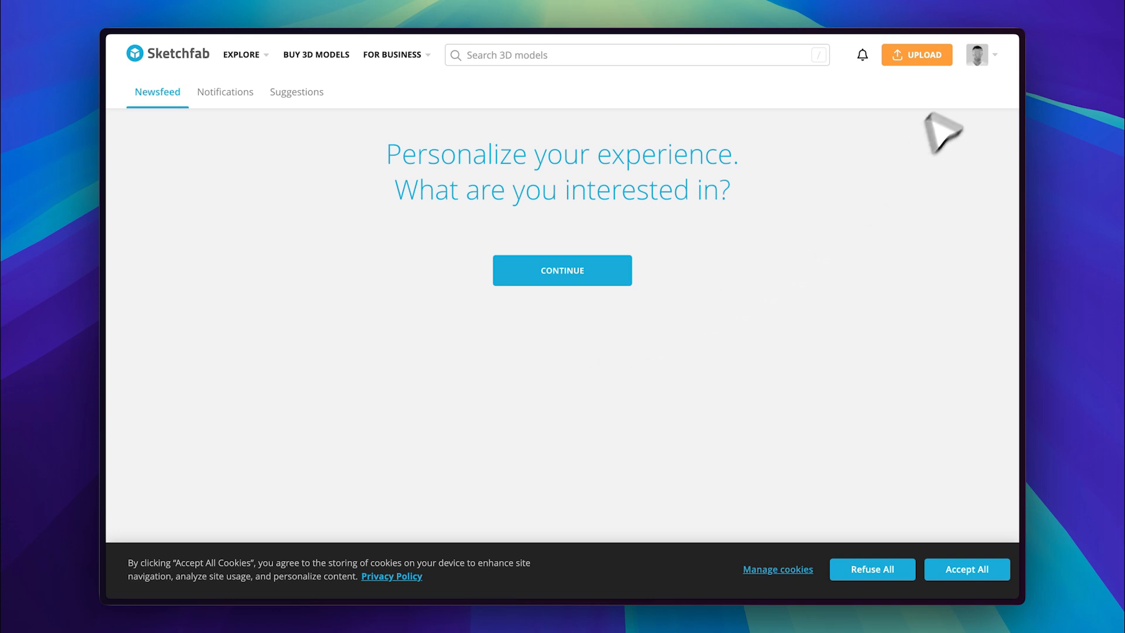
- Navigate from the avatar menu to Settings and the Password & API tab showing the API token
click(978, 55)
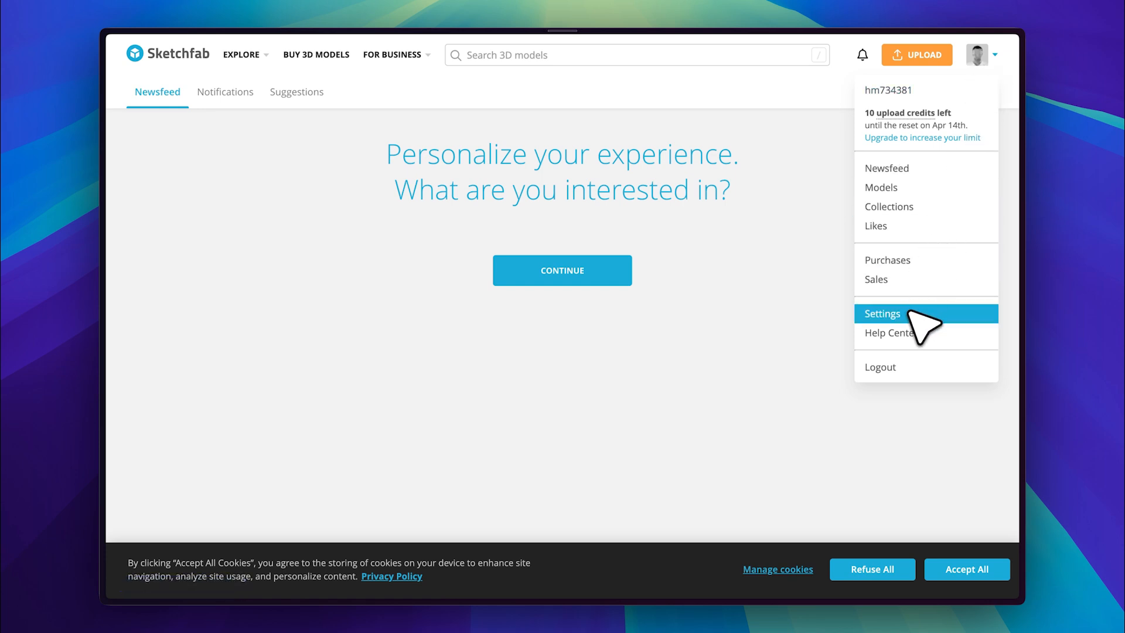
click(910, 314)
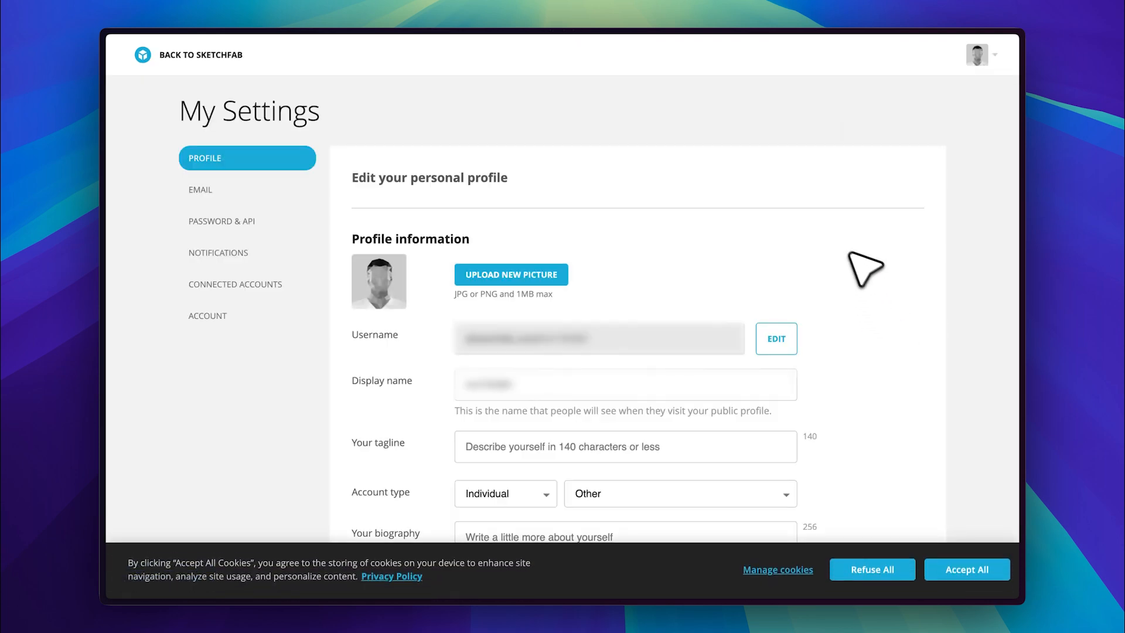
click(277, 231)
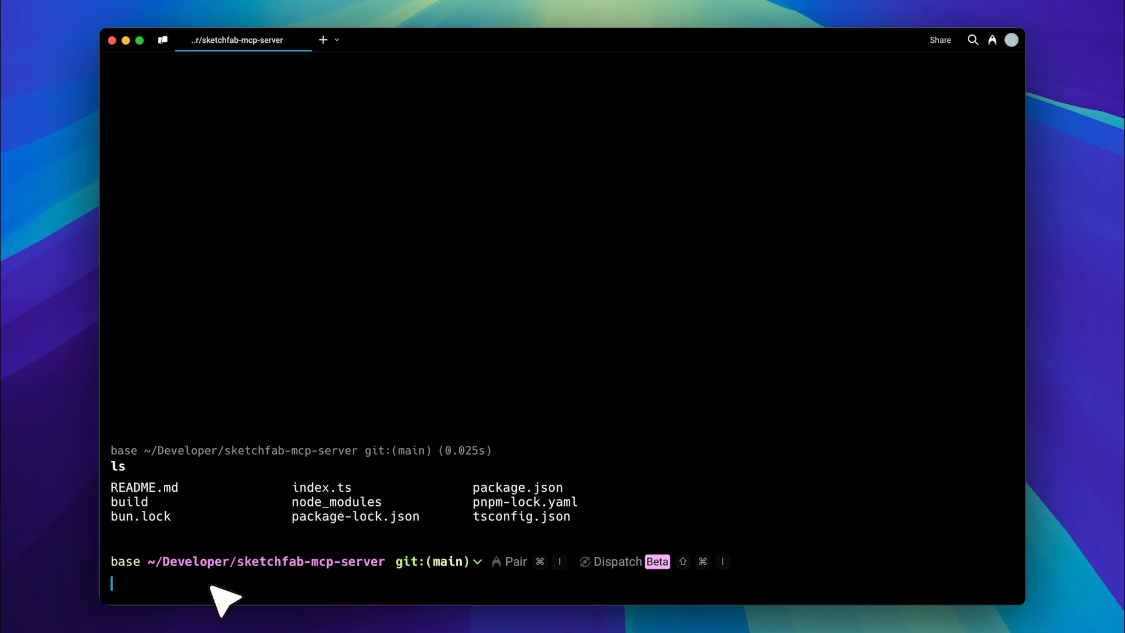
text(cd)
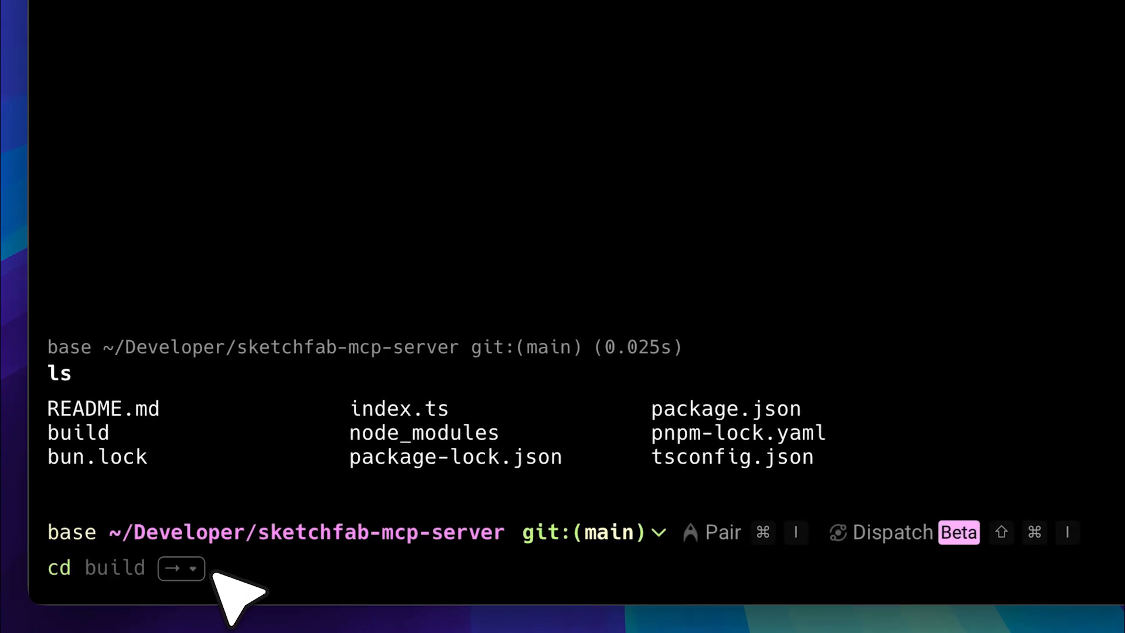
text( build)
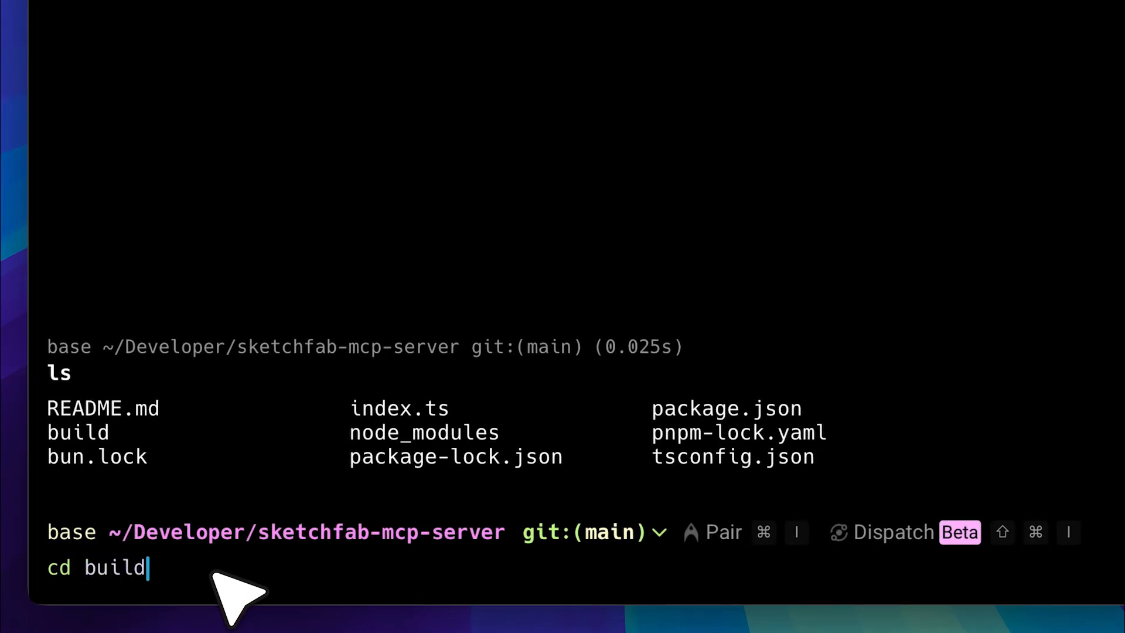
- Enter the build folder, list its files and run realpath index.js for the absolute path
key(Return)
text(ls)
key(Return)
text(realpath index.js)
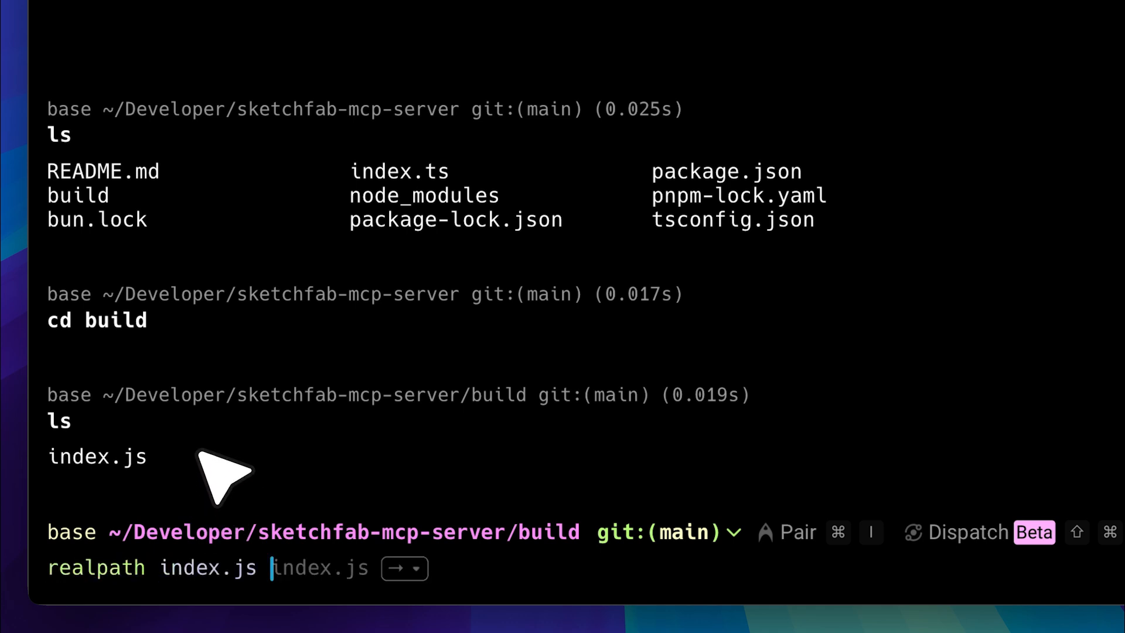
key(Return)
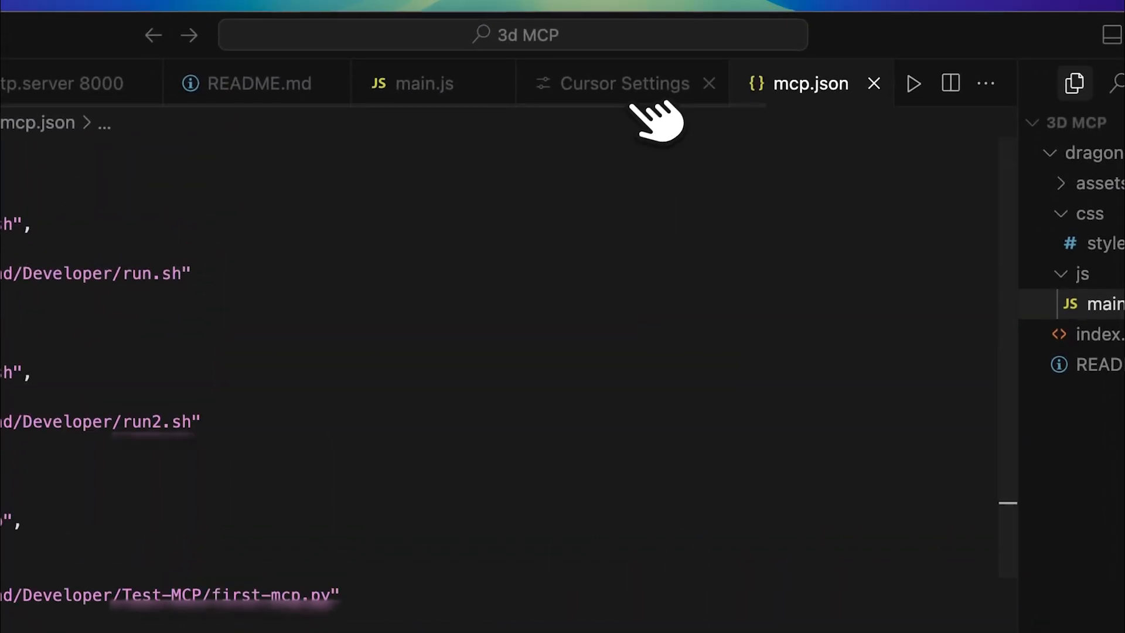
- Show the MCP Servers page where sketchfab is listed as enabled with its tools
click(659, 102)
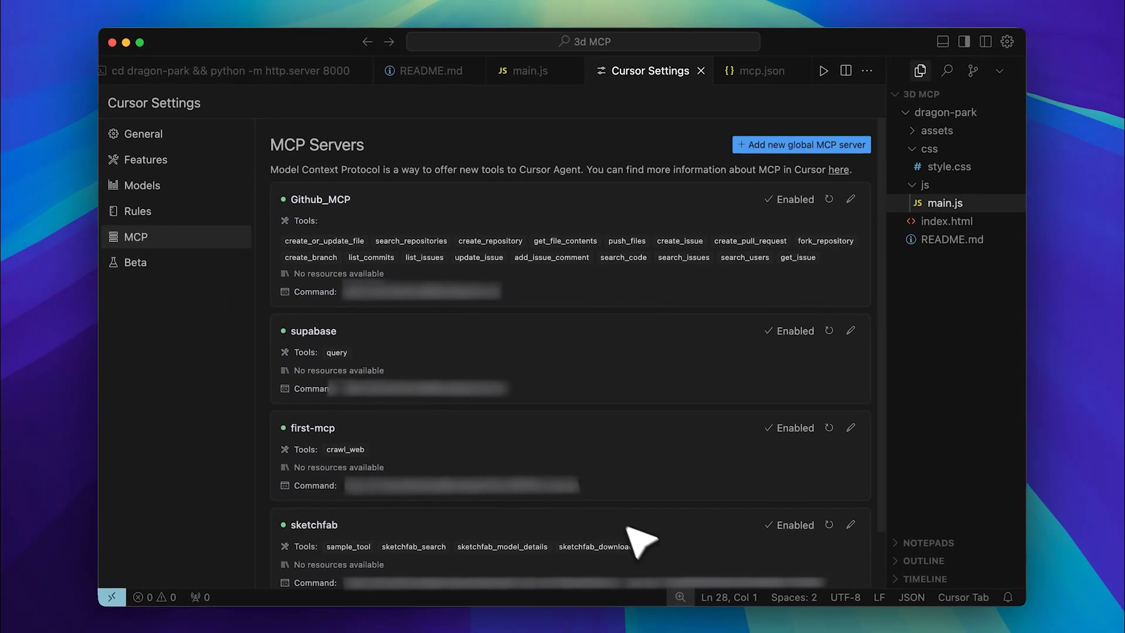
scroll(661, 549, down, 1)
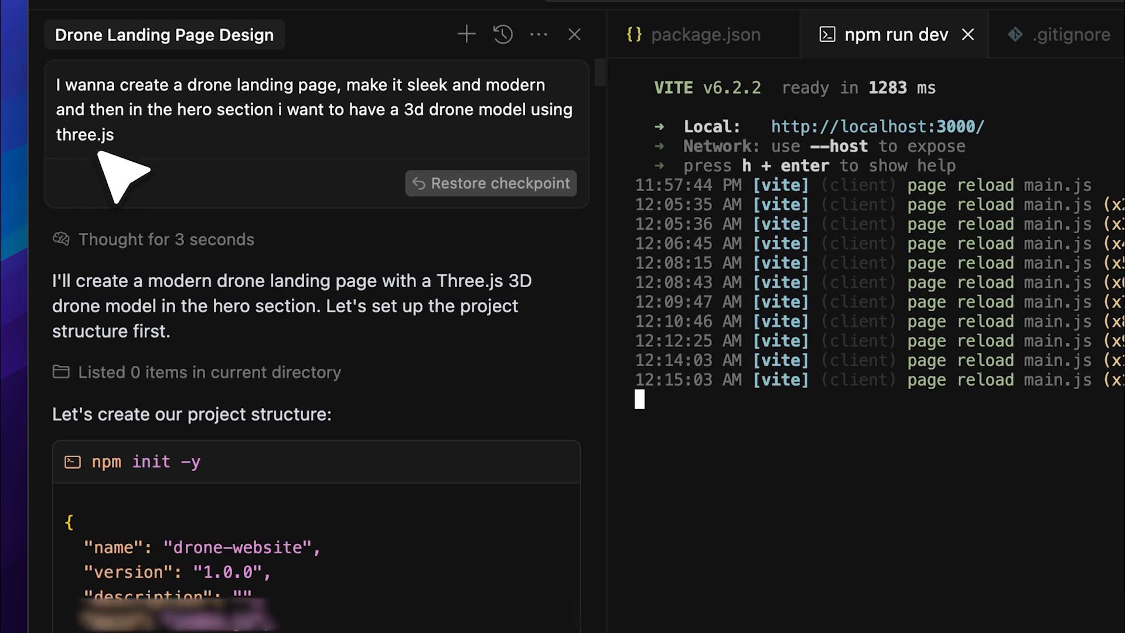
scroll(211, 246, down, 5)
scroll(221, 255, down, 3)
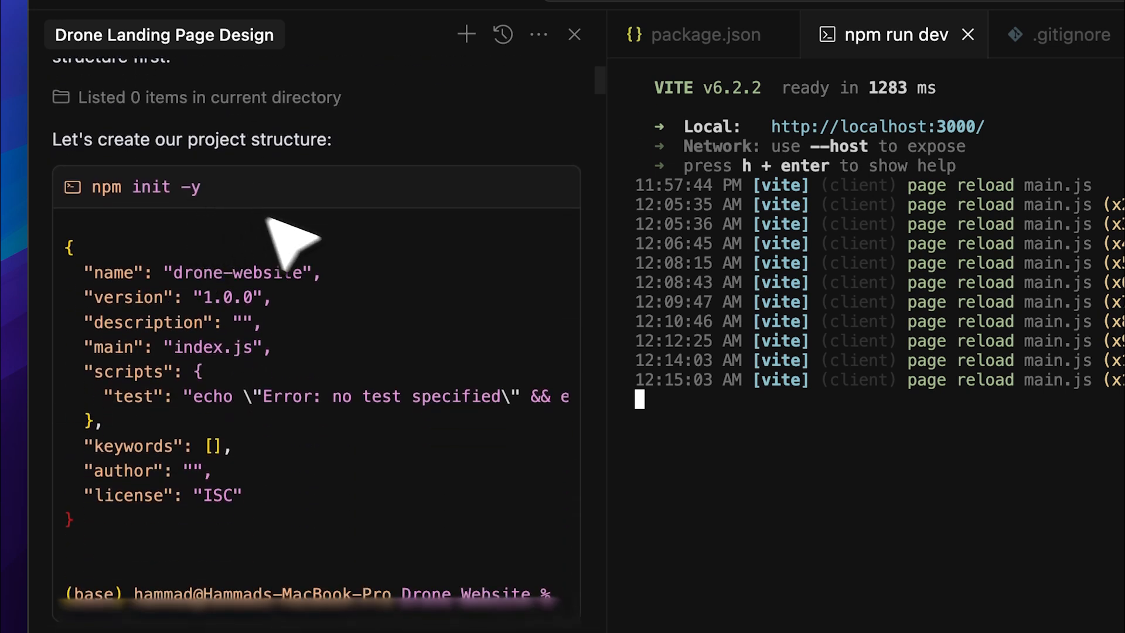
scroll(290, 242, down, 3)
scroll(307, 251, down, 2)
scroll(317, 255, down, 2)
scroll(329, 260, down, 3)
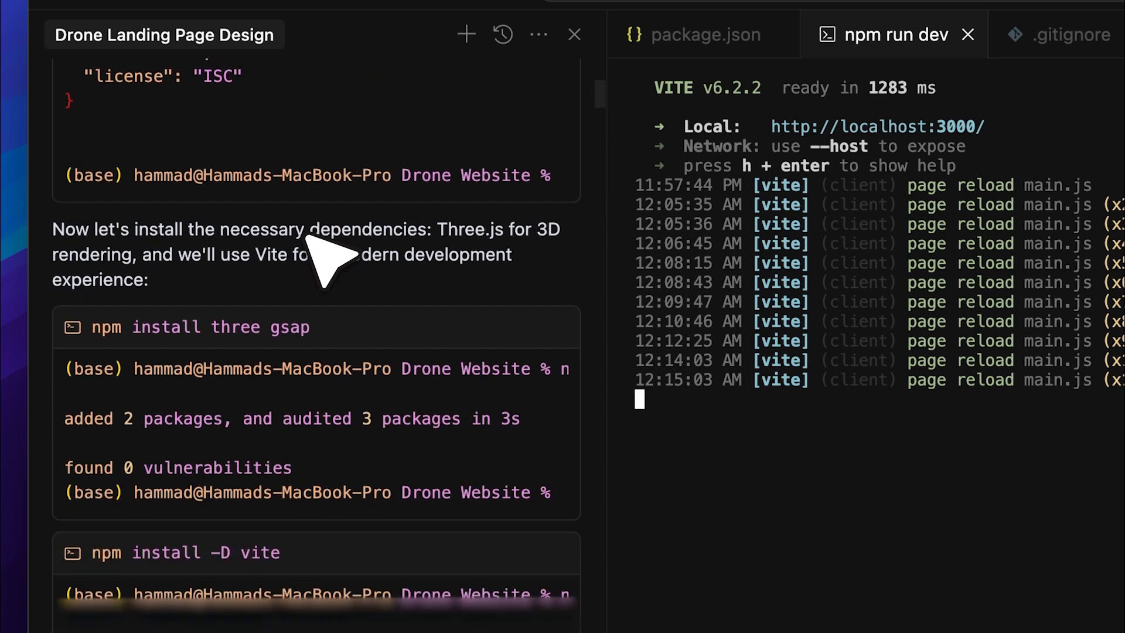
scroll(330, 255, down, 3)
scroll(329, 255, down, 3)
scroll(330, 255, down, 3)
scroll(330, 255, down, 3)
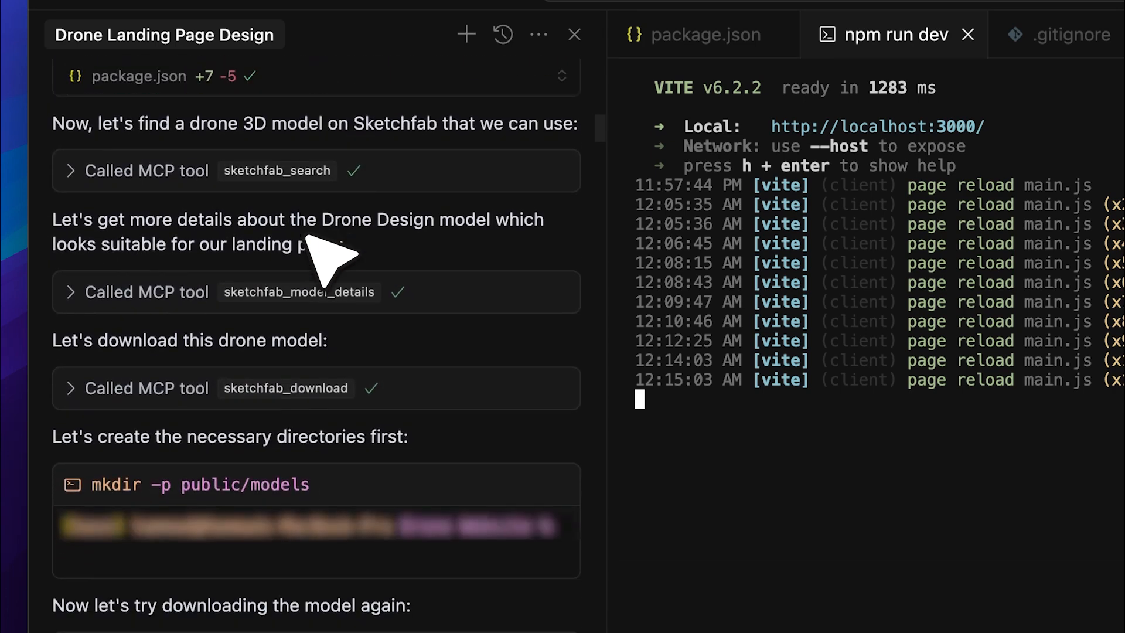
scroll(330, 255, down, 1)
scroll(329, 255, up, 2)
scroll(330, 255, up, 1)
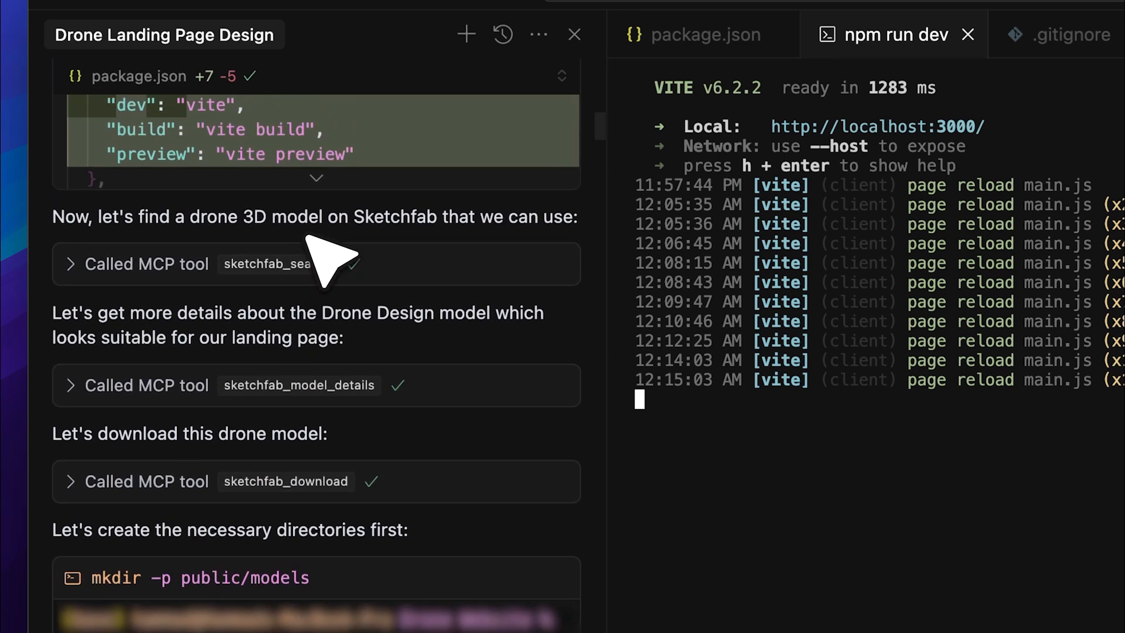
click(97, 268)
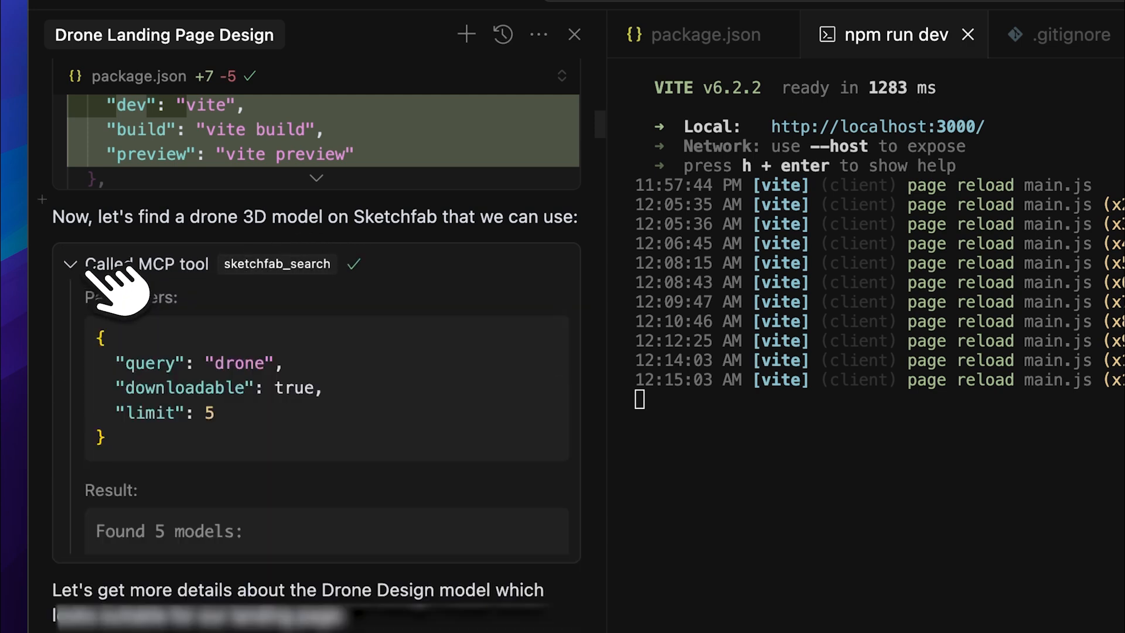
click(115, 268)
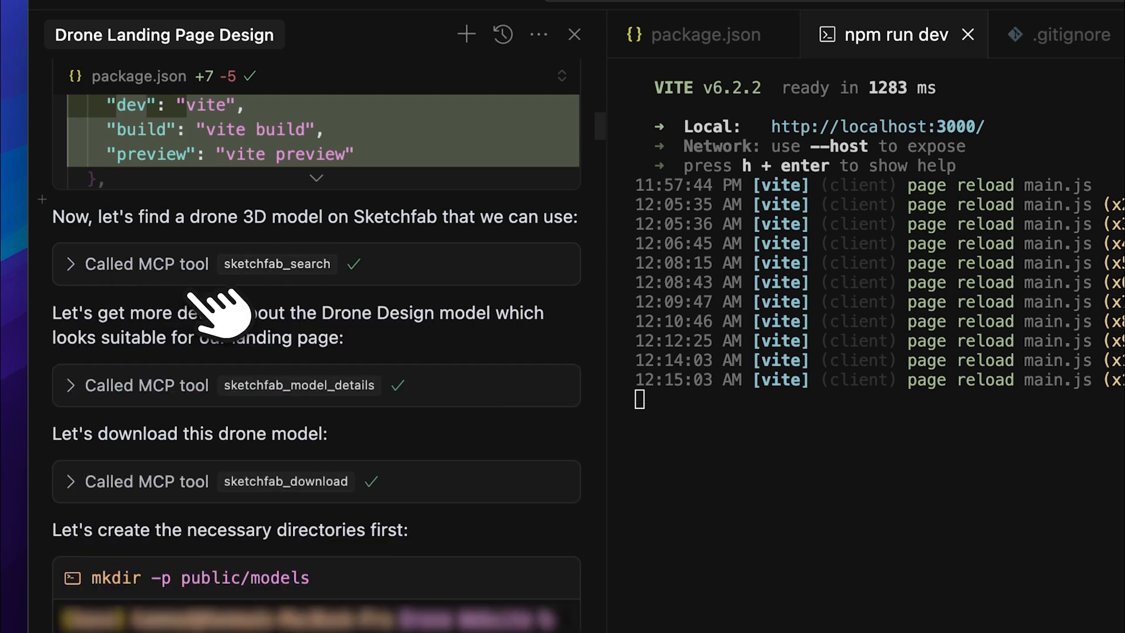
scroll(225, 308, down, 2)
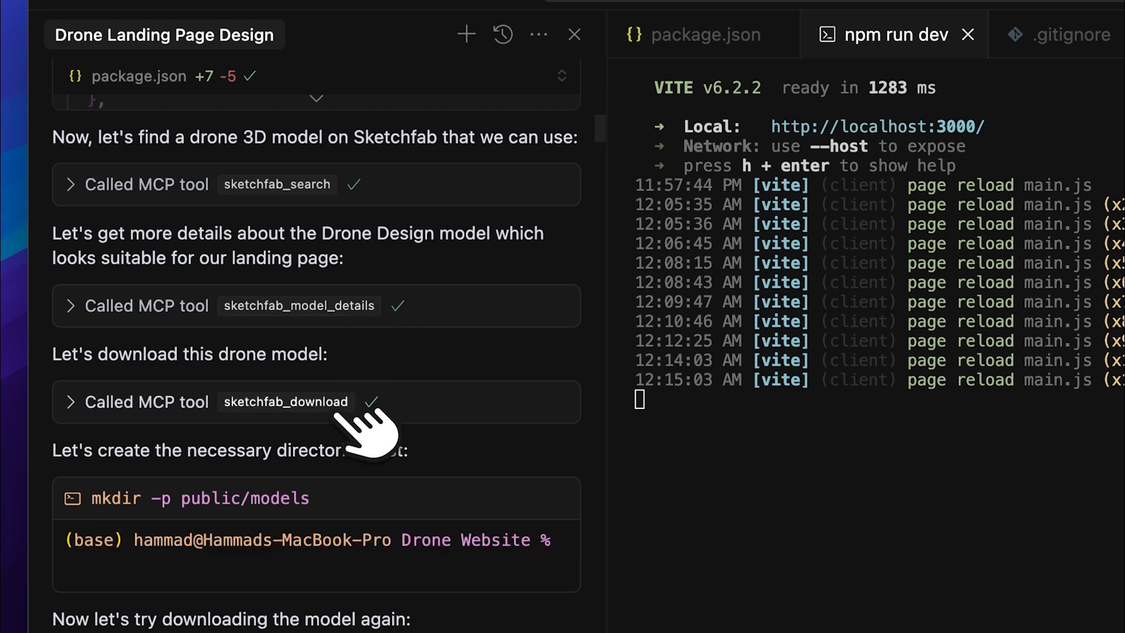
scroll(368, 428, down, 10)
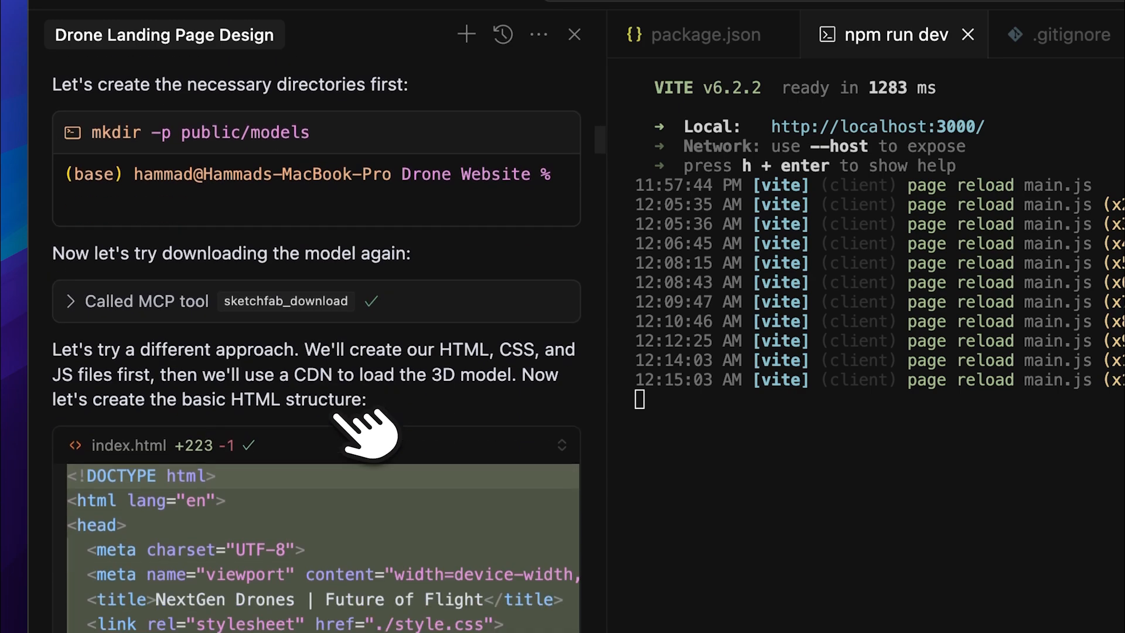
scroll(367, 428, down, 3)
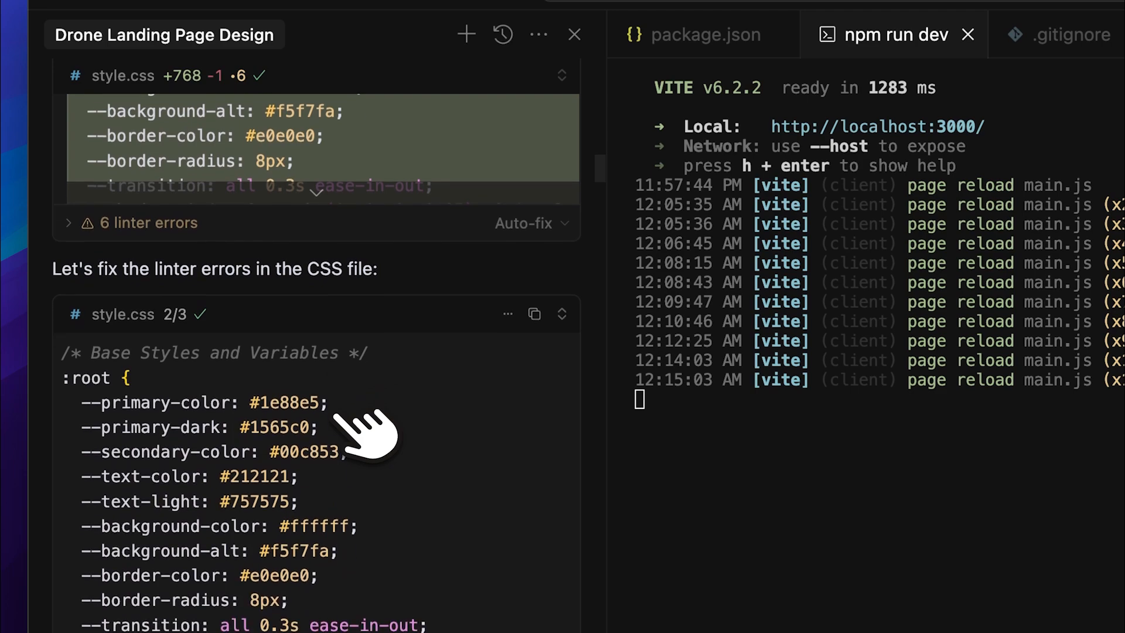
scroll(367, 428, down, 3)
scroll(367, 428, down, 3)
scroll(368, 428, down, 3)
scroll(367, 428, down, 3)
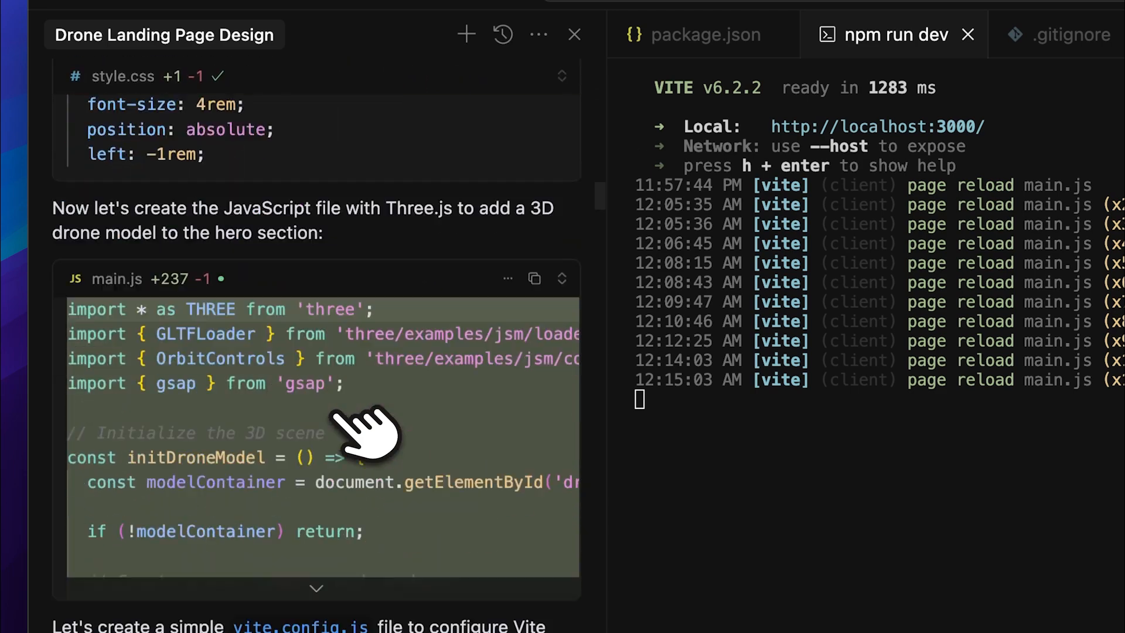
scroll(367, 429, down, 3)
scroll(367, 428, down, 3)
scroll(368, 428, down, 3)
scroll(367, 429, down, 5)
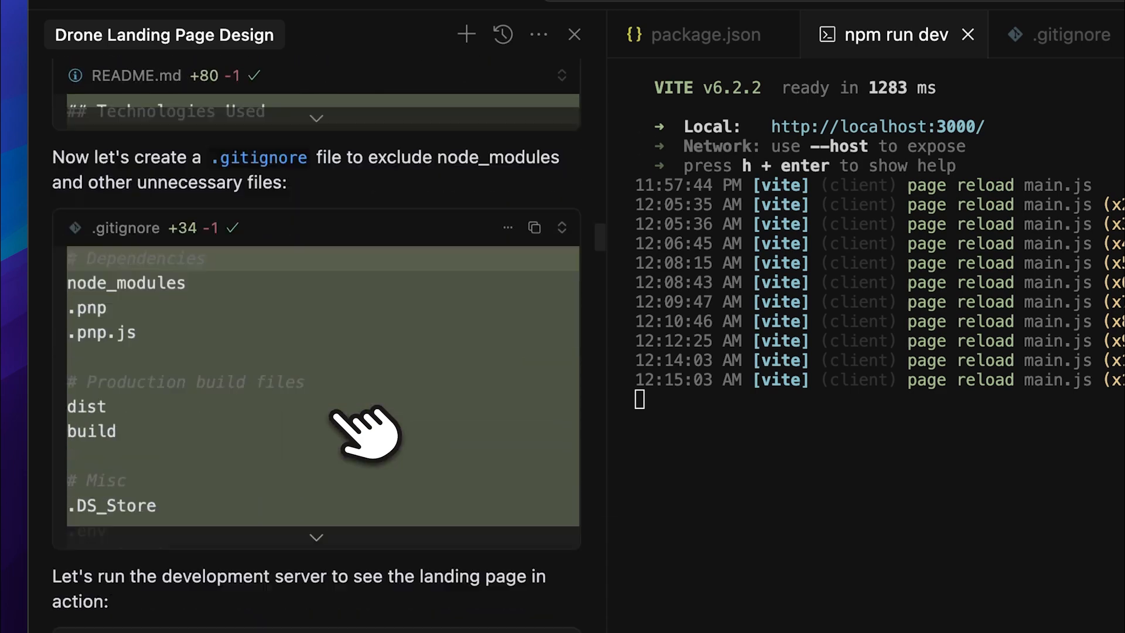
scroll(367, 428, down, 5)
scroll(367, 429, up, 2)
scroll(367, 428, up, 1)
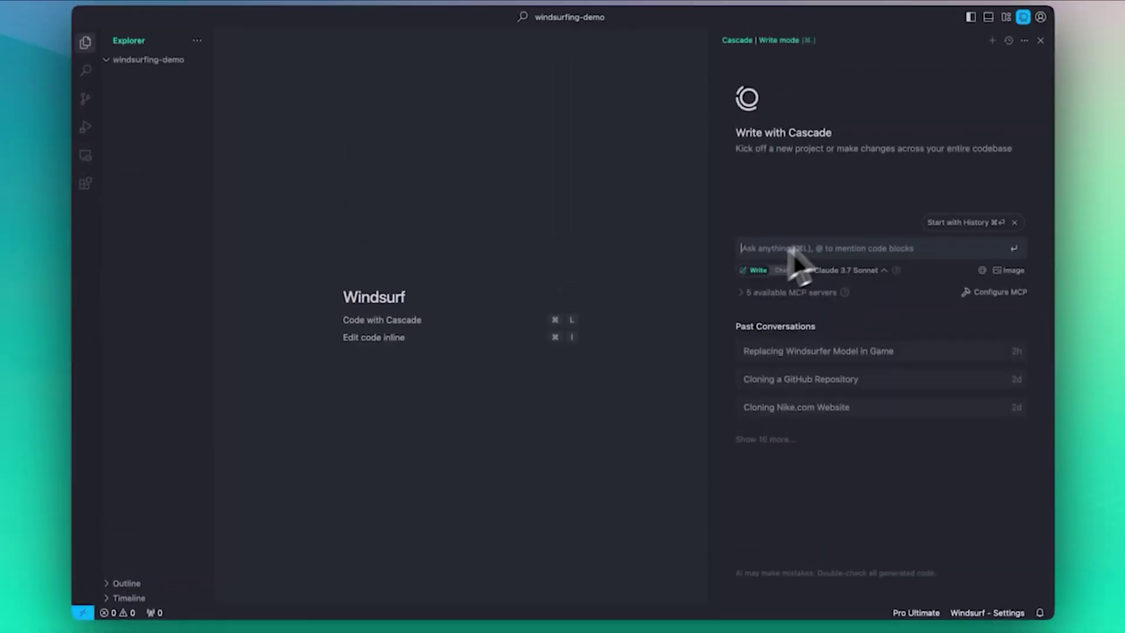
text(i need a 3d model of a windsurf via sketchfab, could you help me find one)
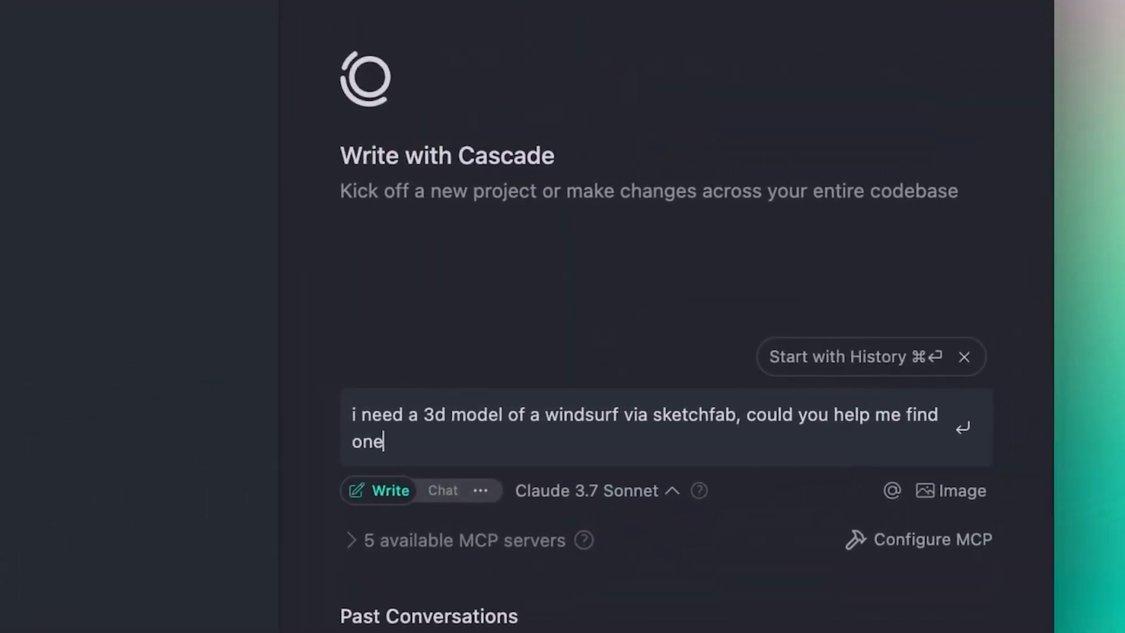
text(? please preview it in web browser via @docs)
- Submit the windsurf model request to Cascade and orbit the model in the live Three.js preview
click(599, 378)
key(Return)
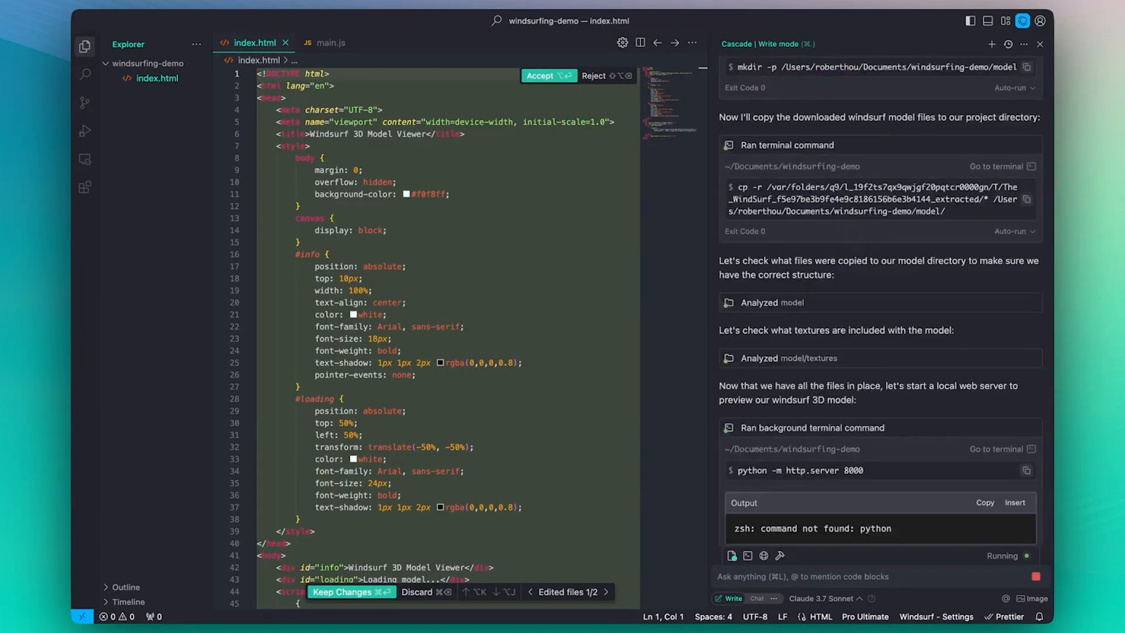
click(754, 432)
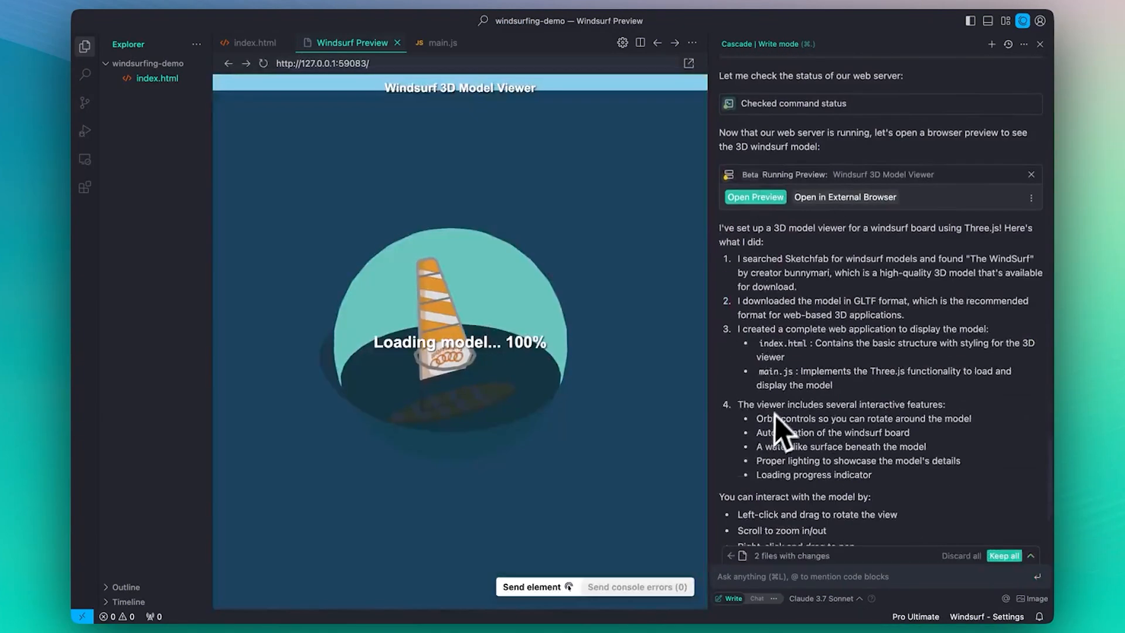
scroll(782, 431, down, 3)
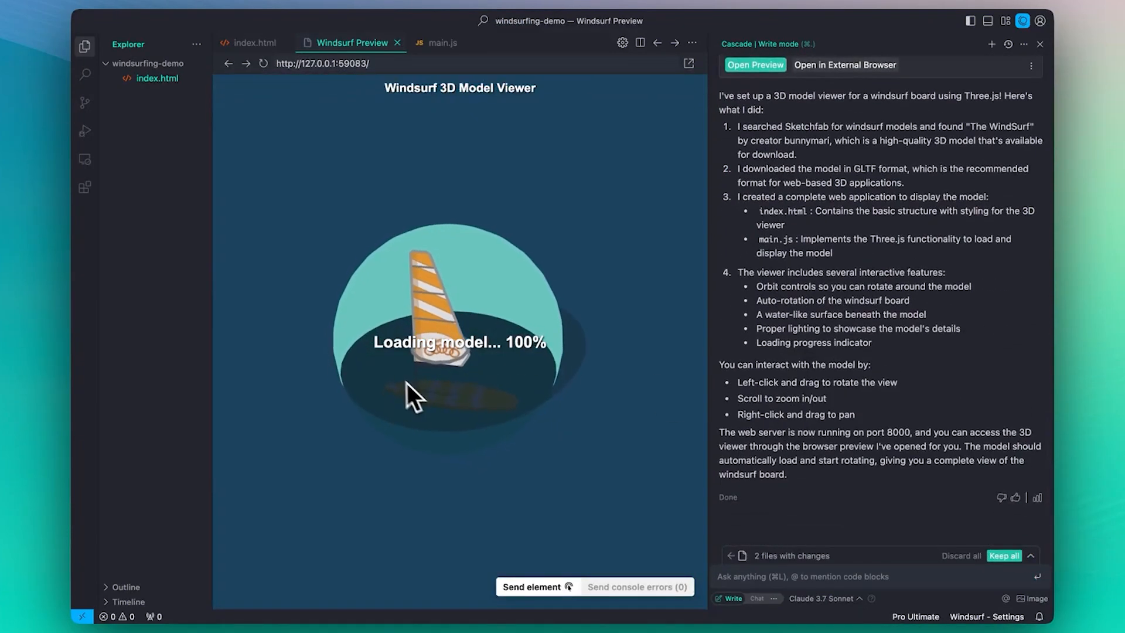
drag(406, 384, 376, 321)
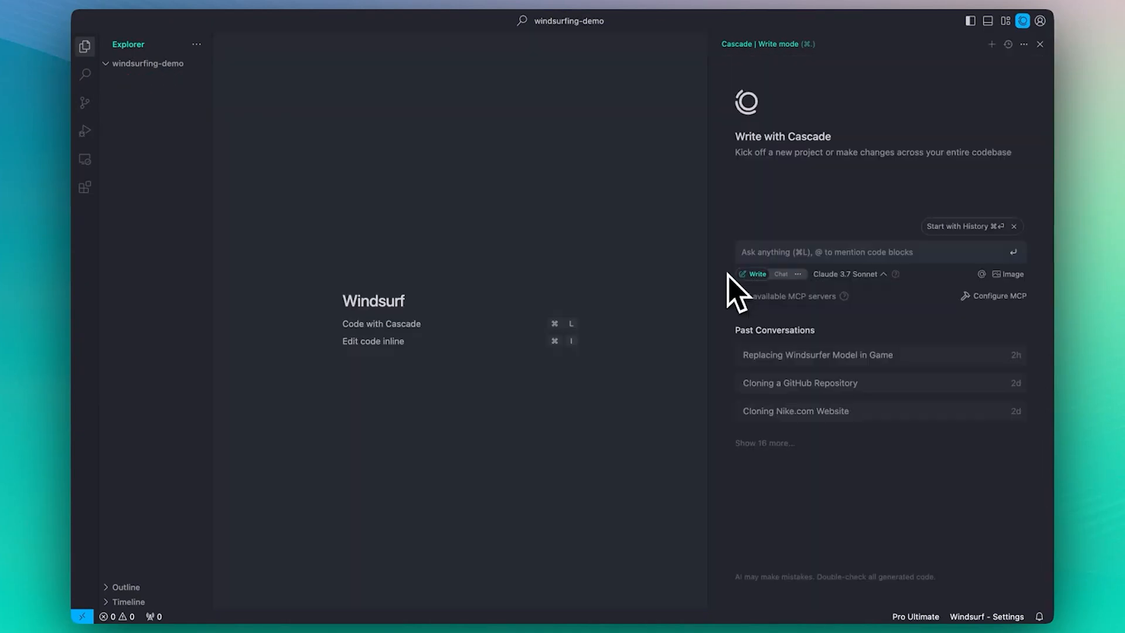
text(etchfab, could you help me find one? pl)
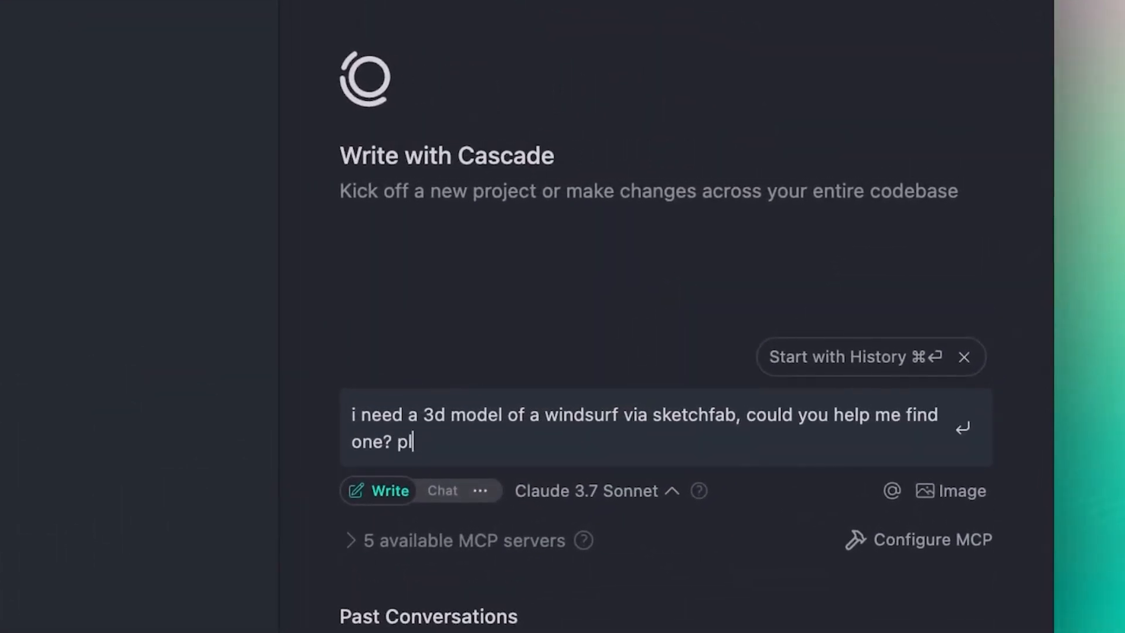
text(ease preview it in web browser via @docs:three)
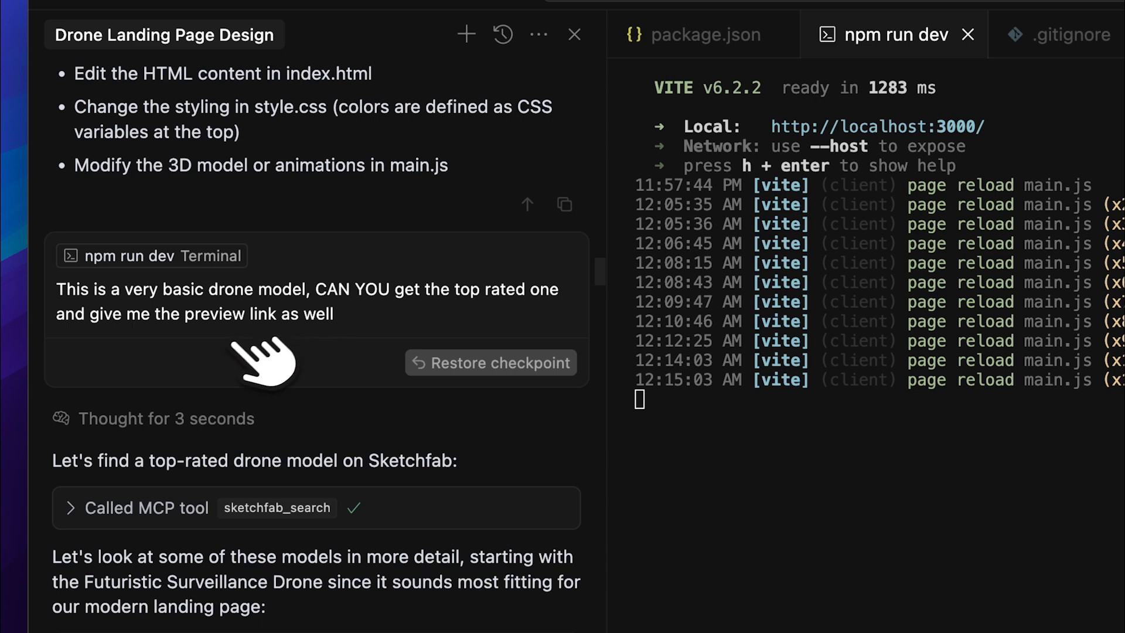
scroll(295, 351, down, 3)
scroll(295, 352, down, 3)
scroll(295, 352, down, 3)
scroll(295, 352, down, 2)
scroll(294, 352, down, 3)
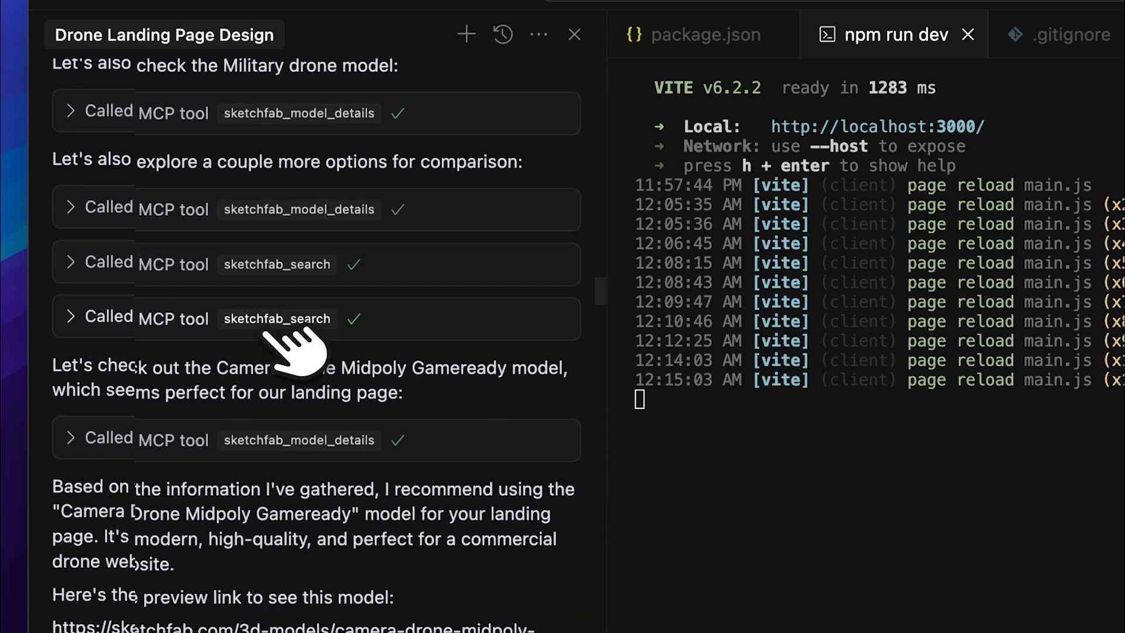
scroll(295, 352, down, 3)
scroll(295, 352, down, 1)
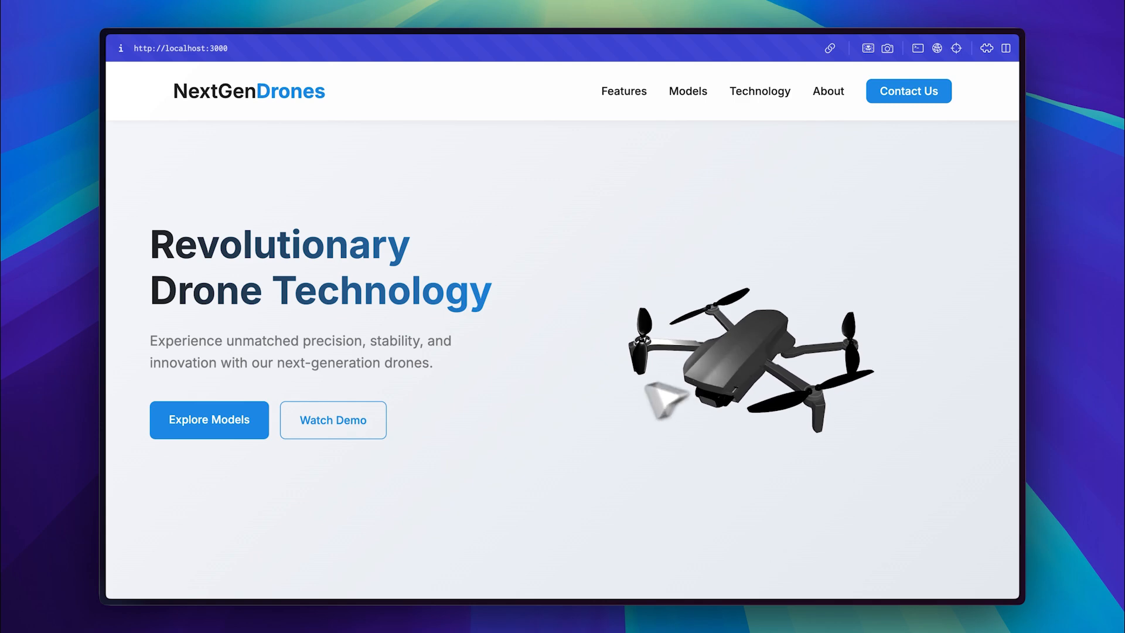
scroll(545, 369, down, 1)
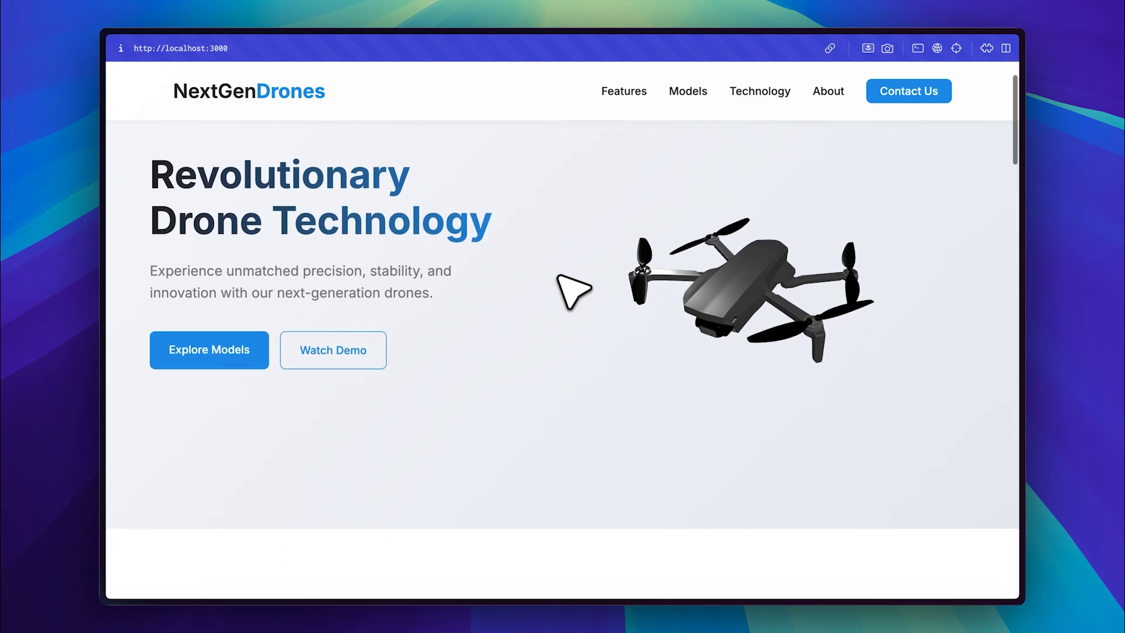
scroll(572, 290, up, 1)
scroll(586, 327, down, 3)
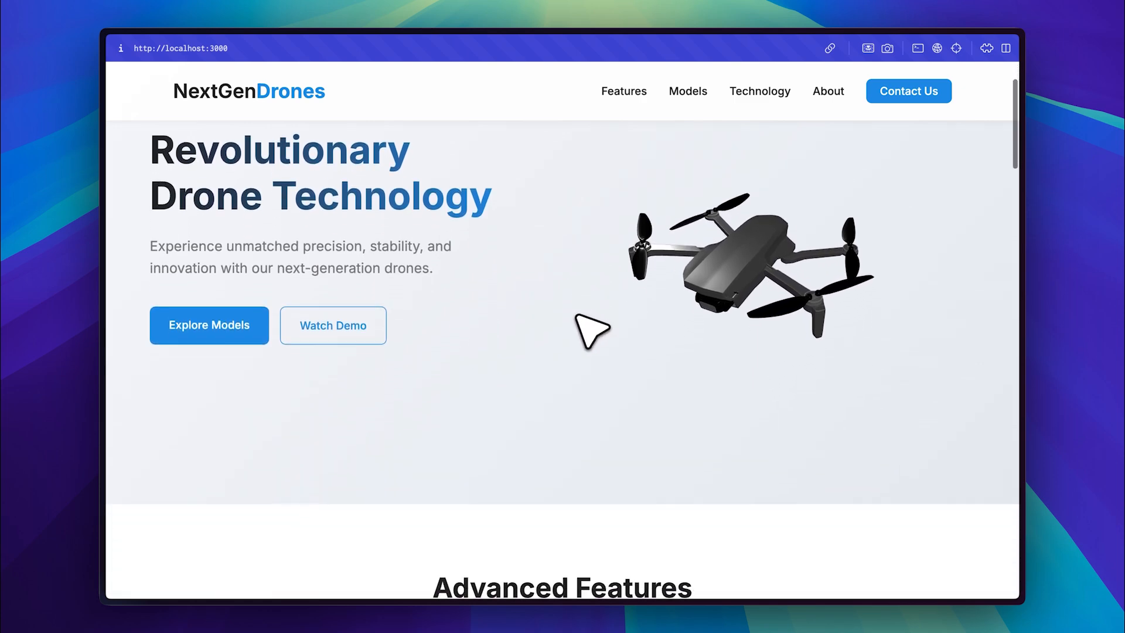
scroll(586, 327, down, 3)
scroll(586, 327, down, 2)
scroll(587, 328, down, 2)
scroll(591, 330, down, 1)
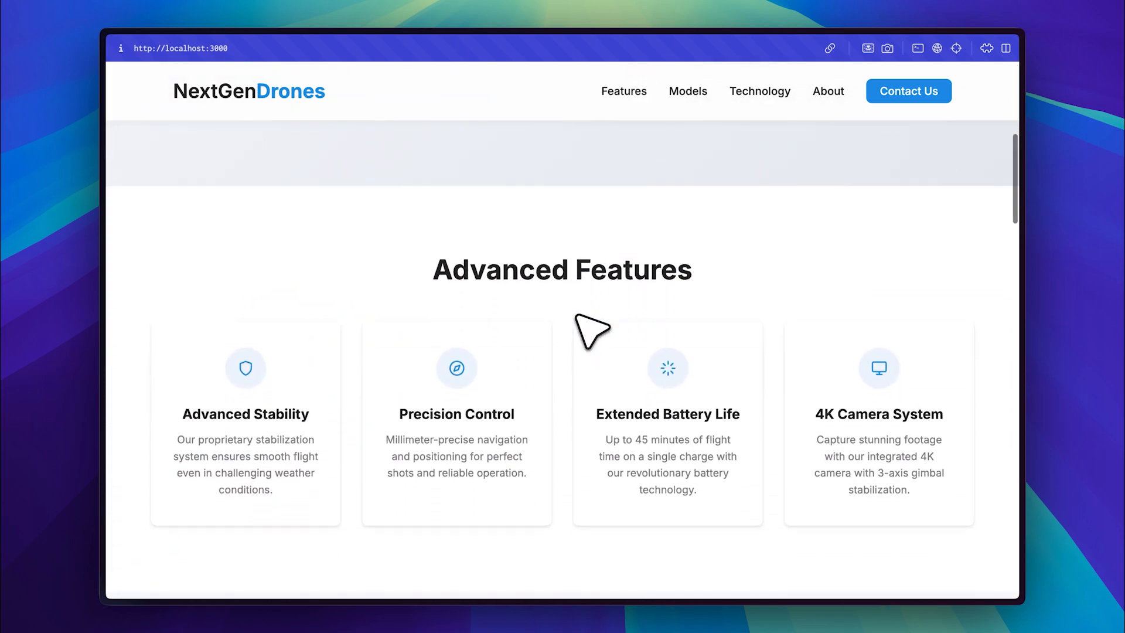
scroll(591, 330, up, 4)
scroll(591, 330, up, 3)
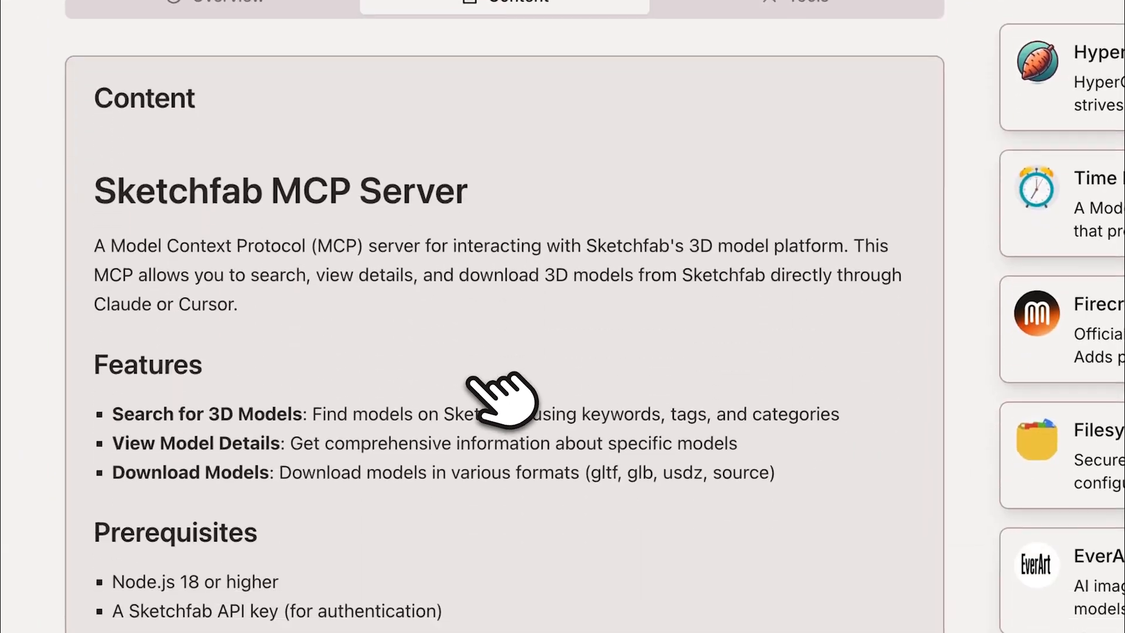
scroll(502, 398, down, 3)
scroll(501, 398, down, 3)
scroll(501, 397, down, 2)
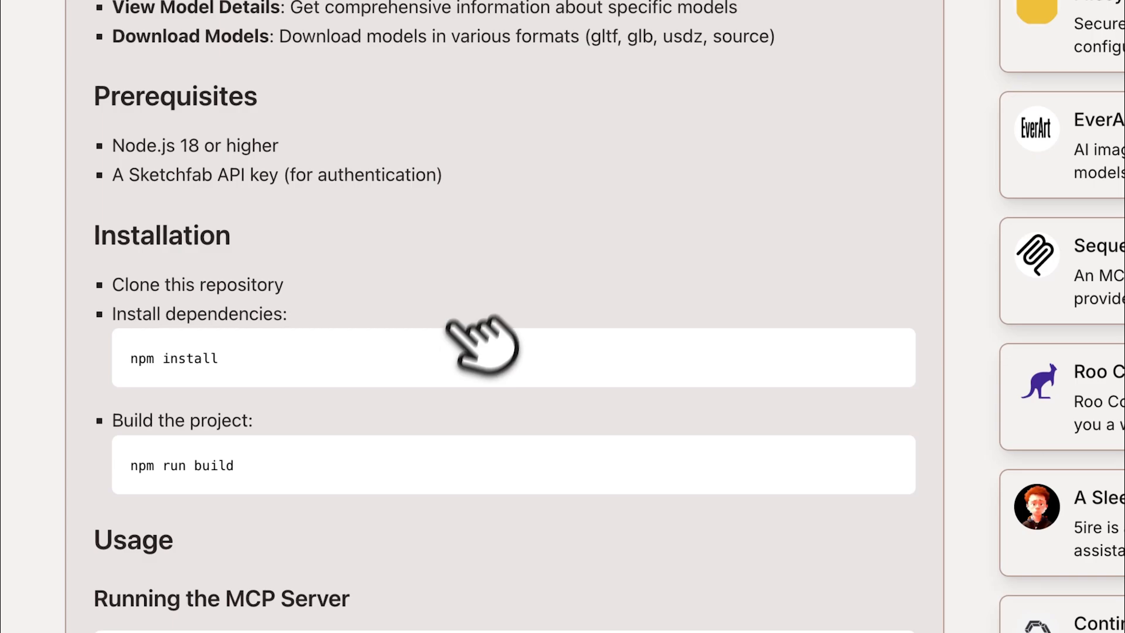